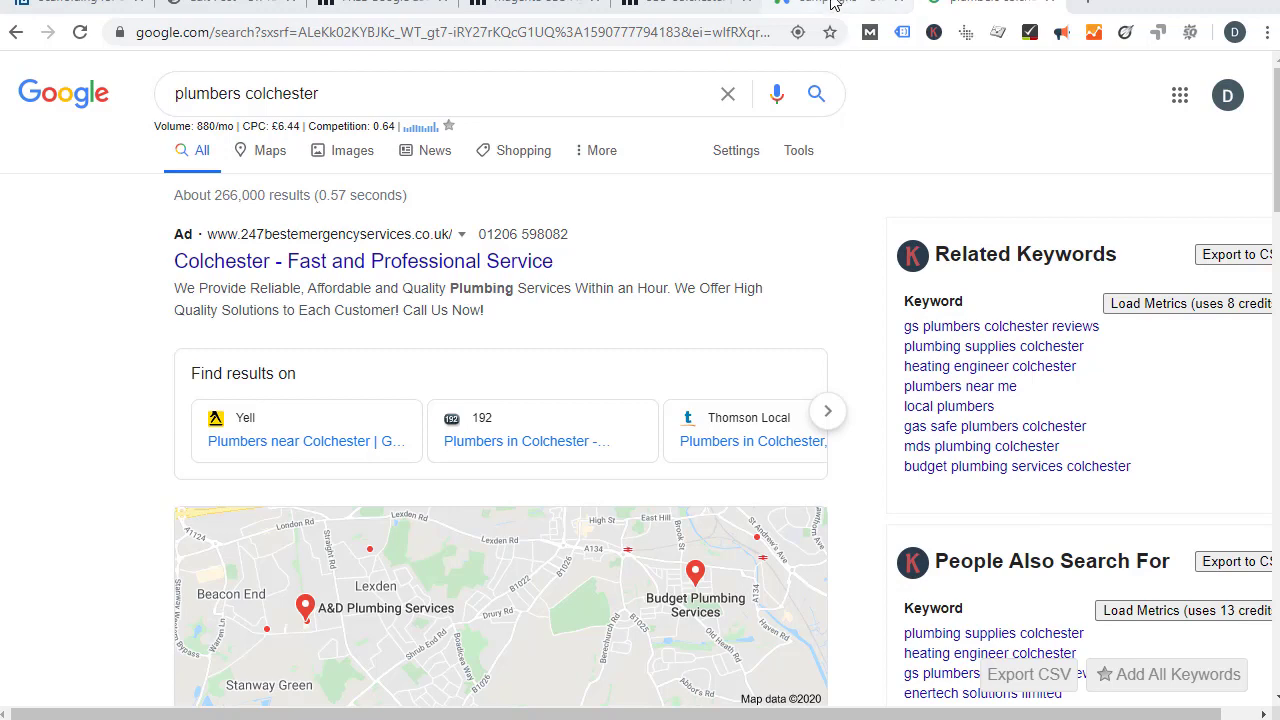
- Switch from the plumbers colchester search results to the Google Ads All campaigns page
left_click(840, 6)
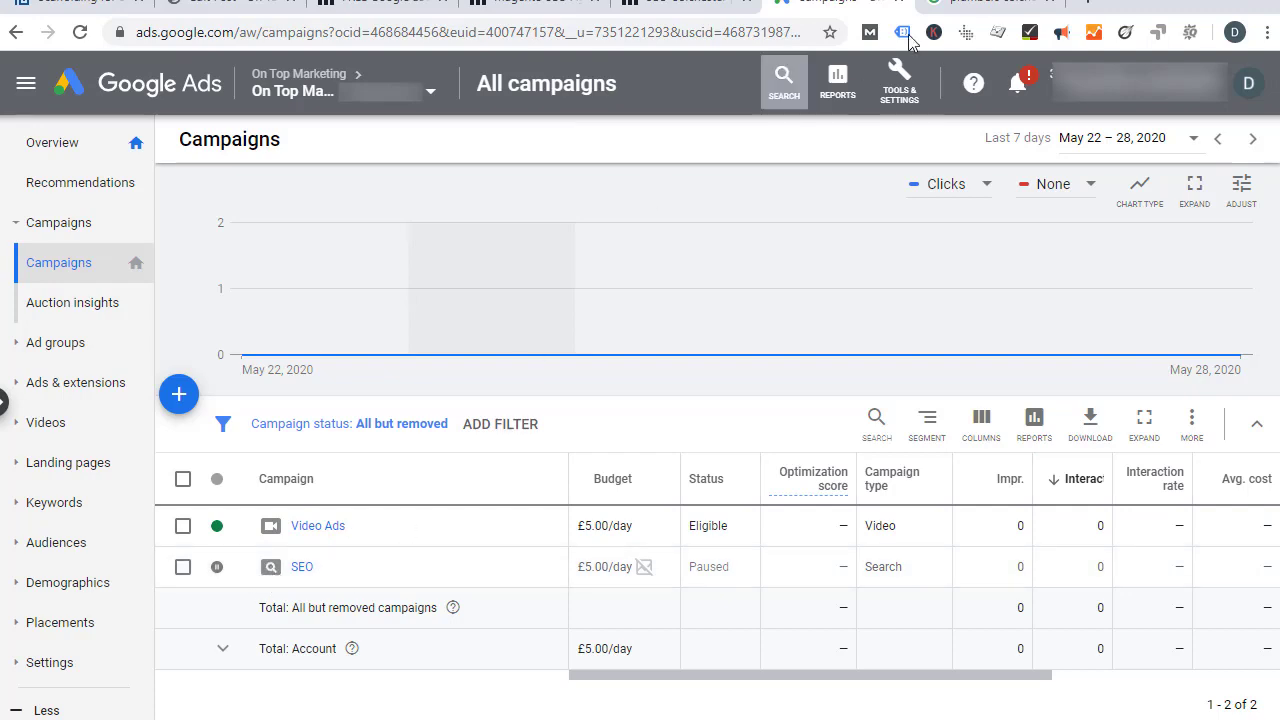
left_click(950, 6)
left_click_drag(106, 277, 600, 281)
left_click(840, 6)
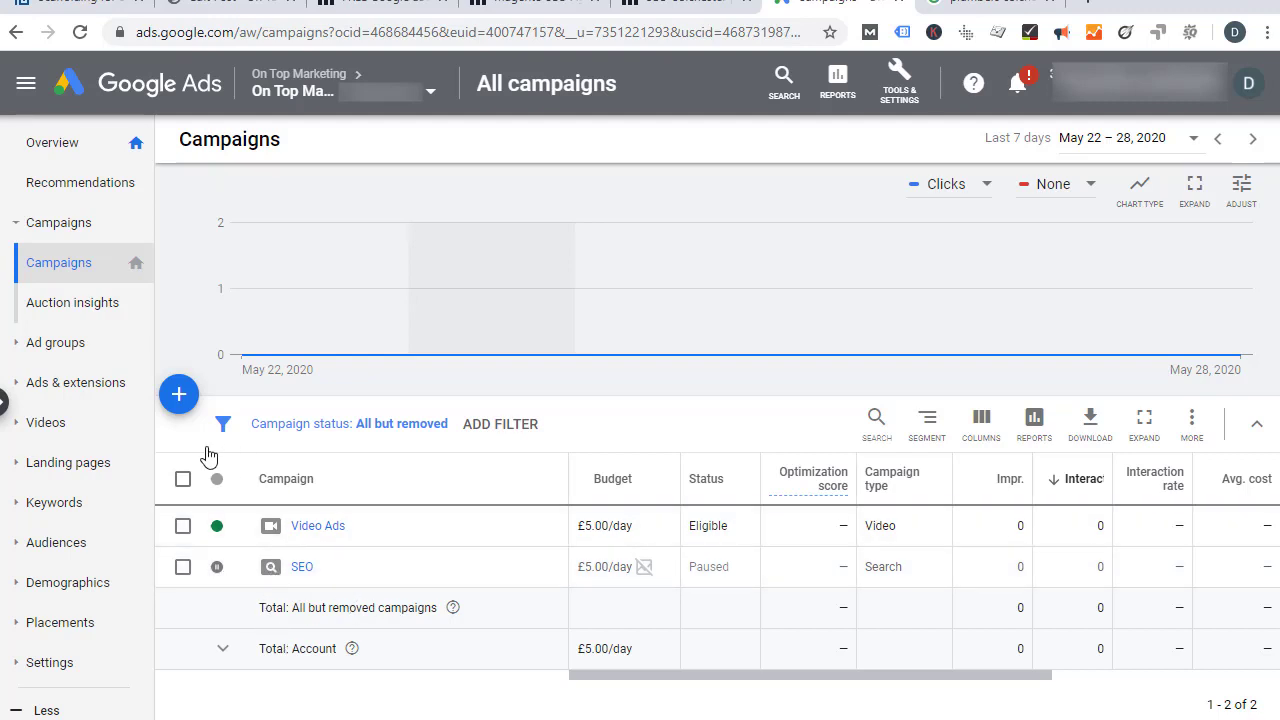
left_click(182, 405)
left_click(237, 468)
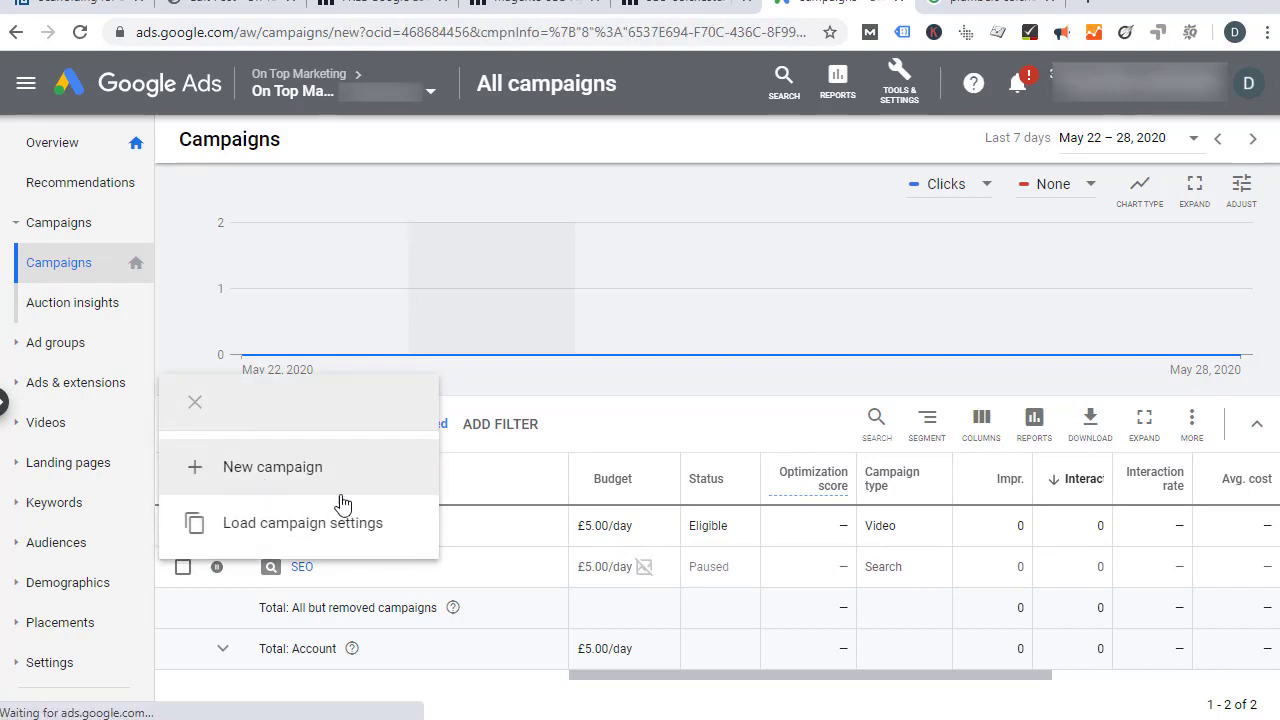
left_click(758, 318)
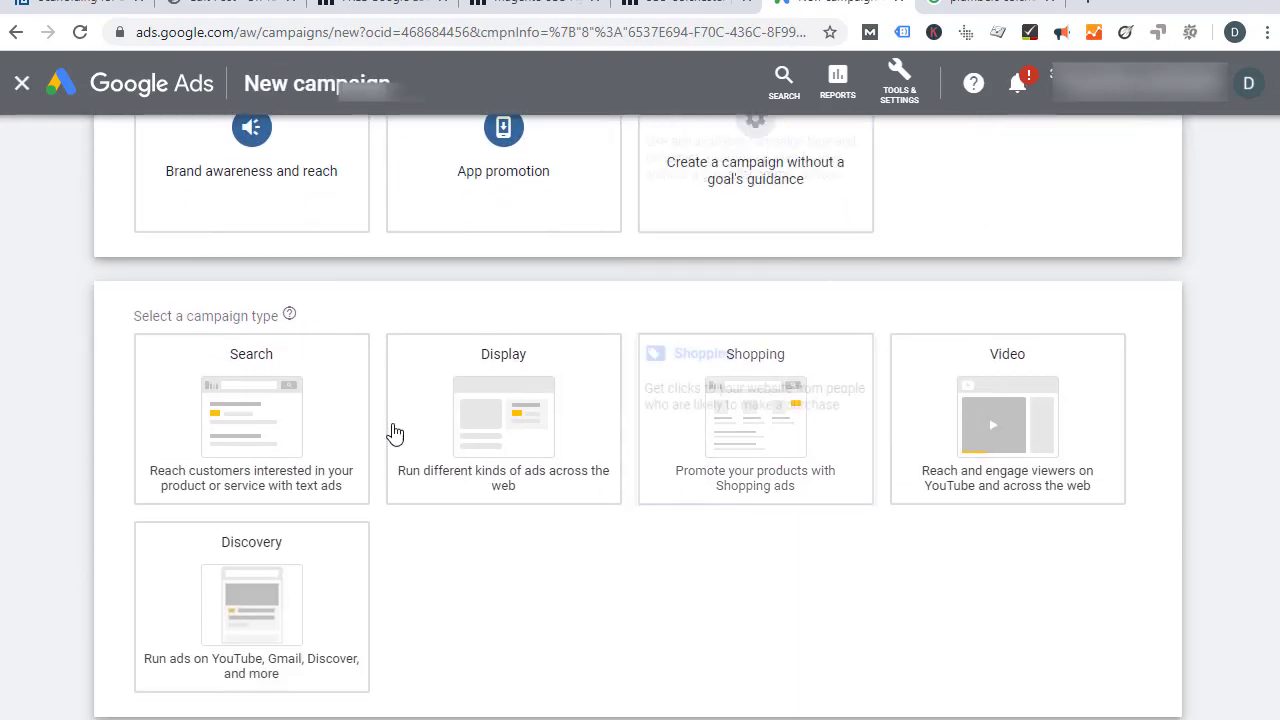
left_click(214, 366)
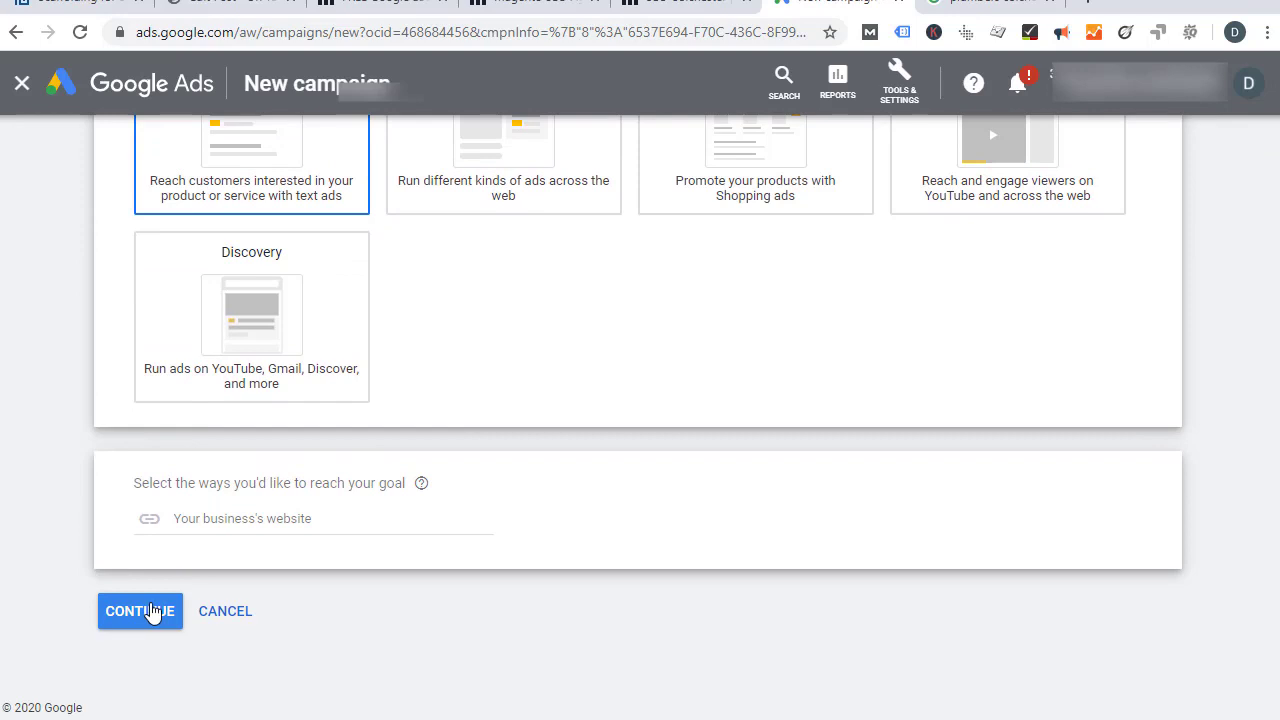
left_click(248, 613)
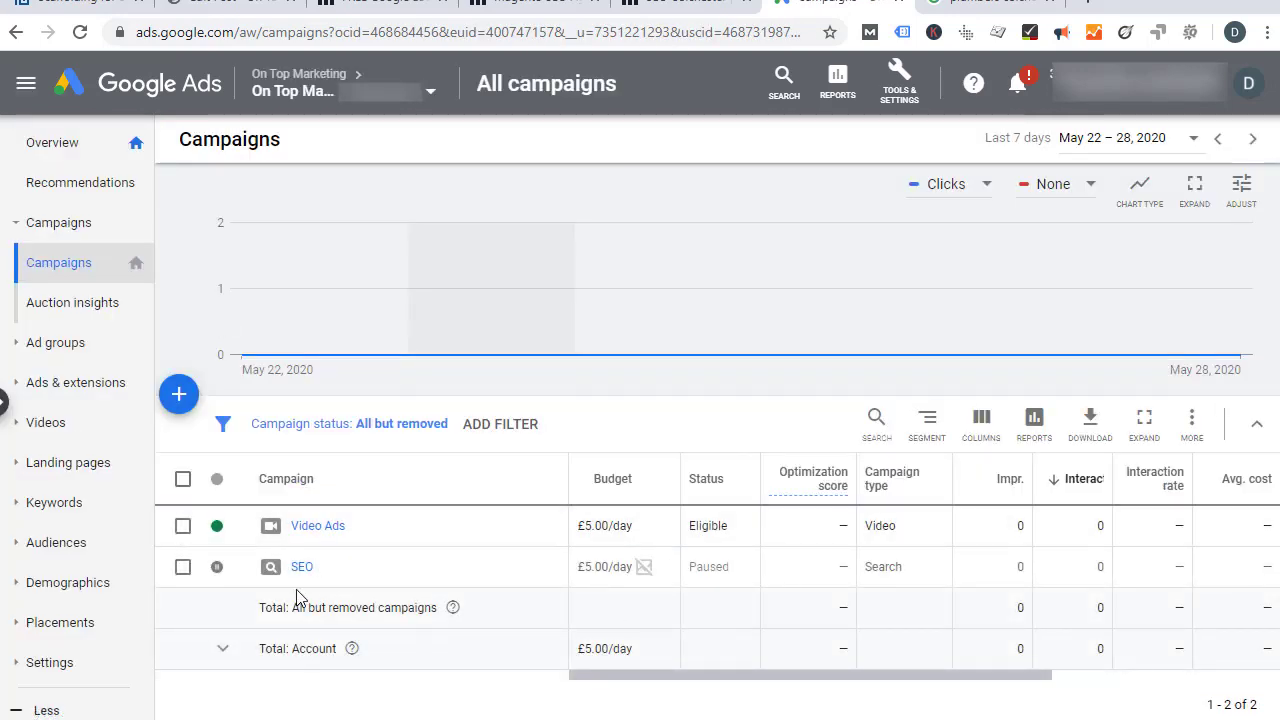
mouse_move(643, 581)
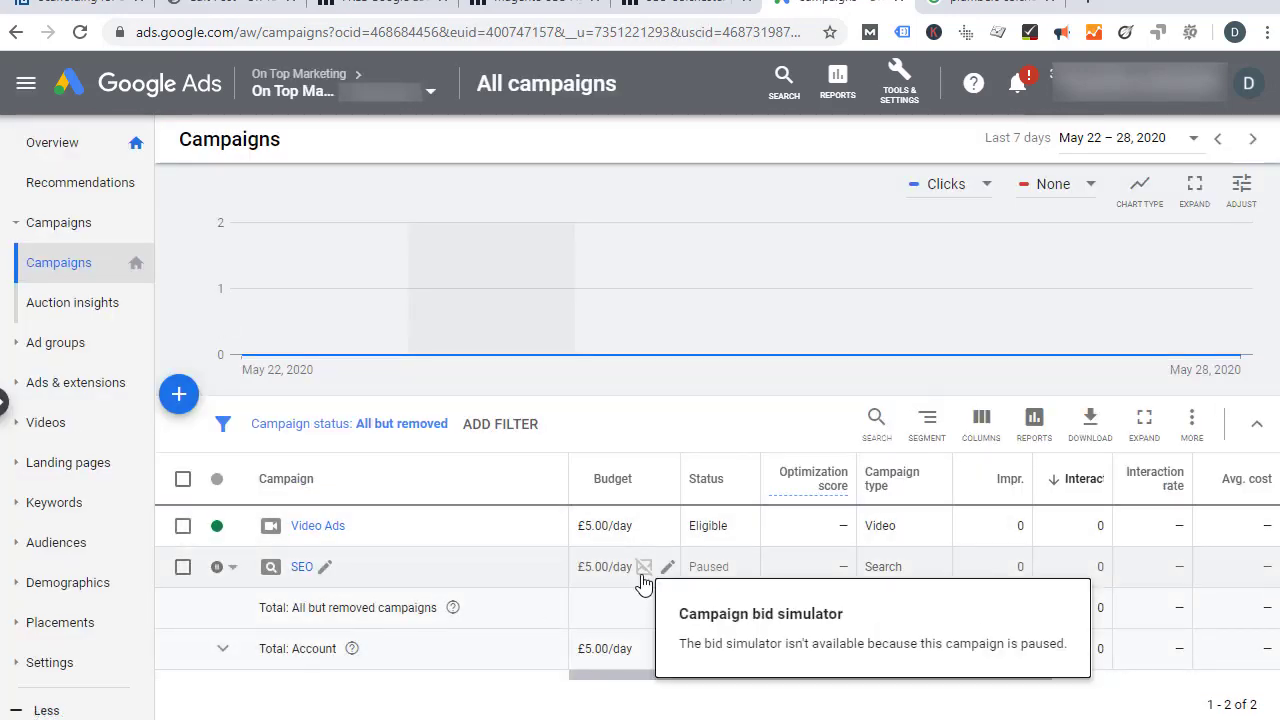
left_click(217, 567)
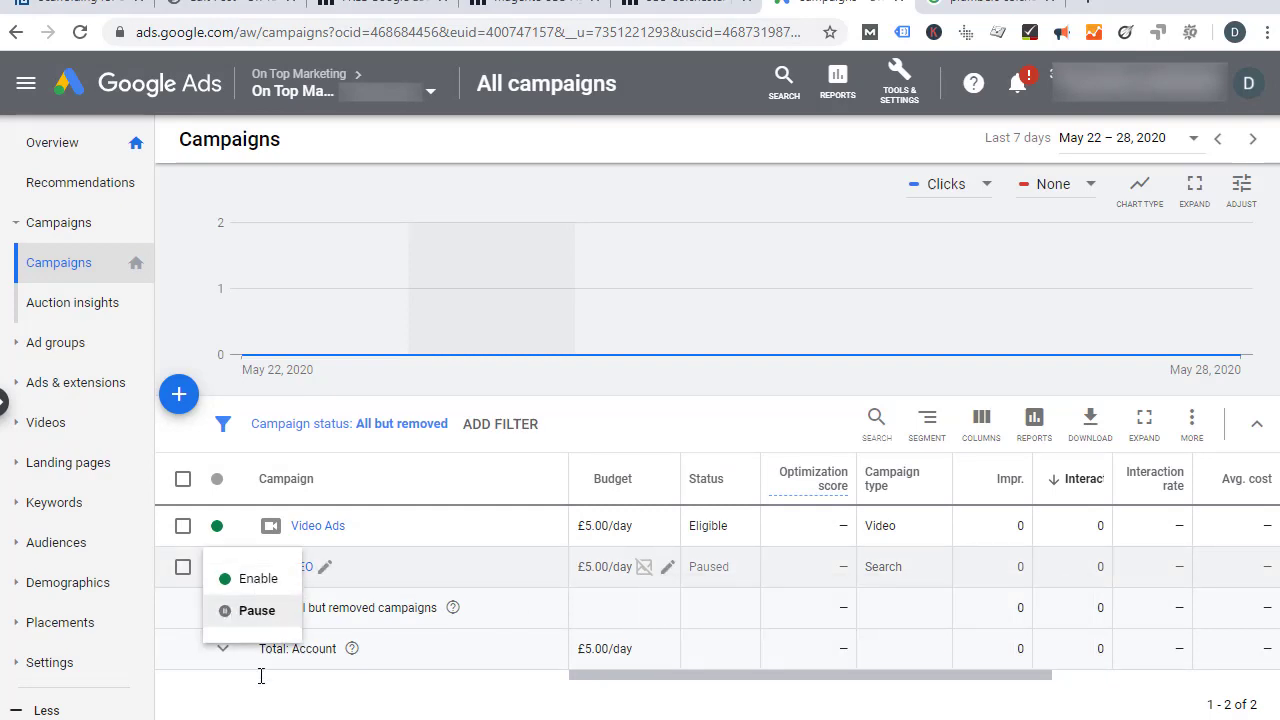
left_click(199, 667)
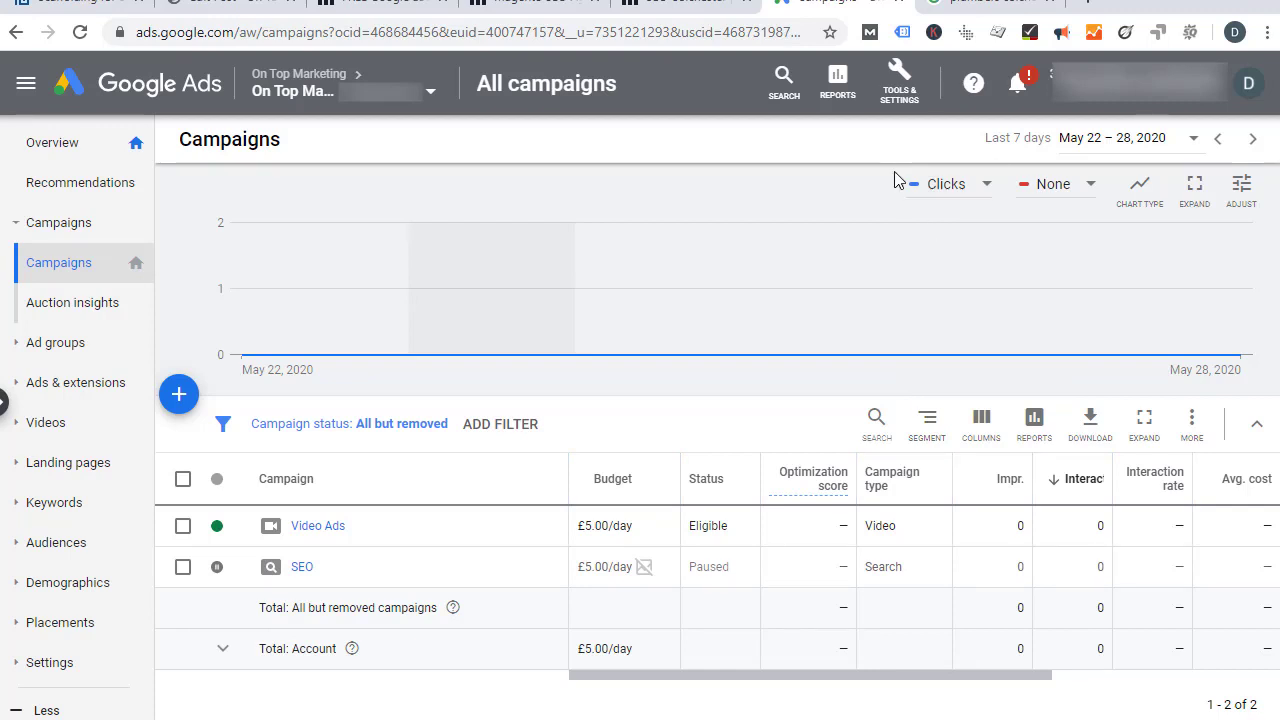
- Open Ad Preview and Diagnosis from Tools & Settings > Planning and select the plumbing company near me query
left_click(912, 110)
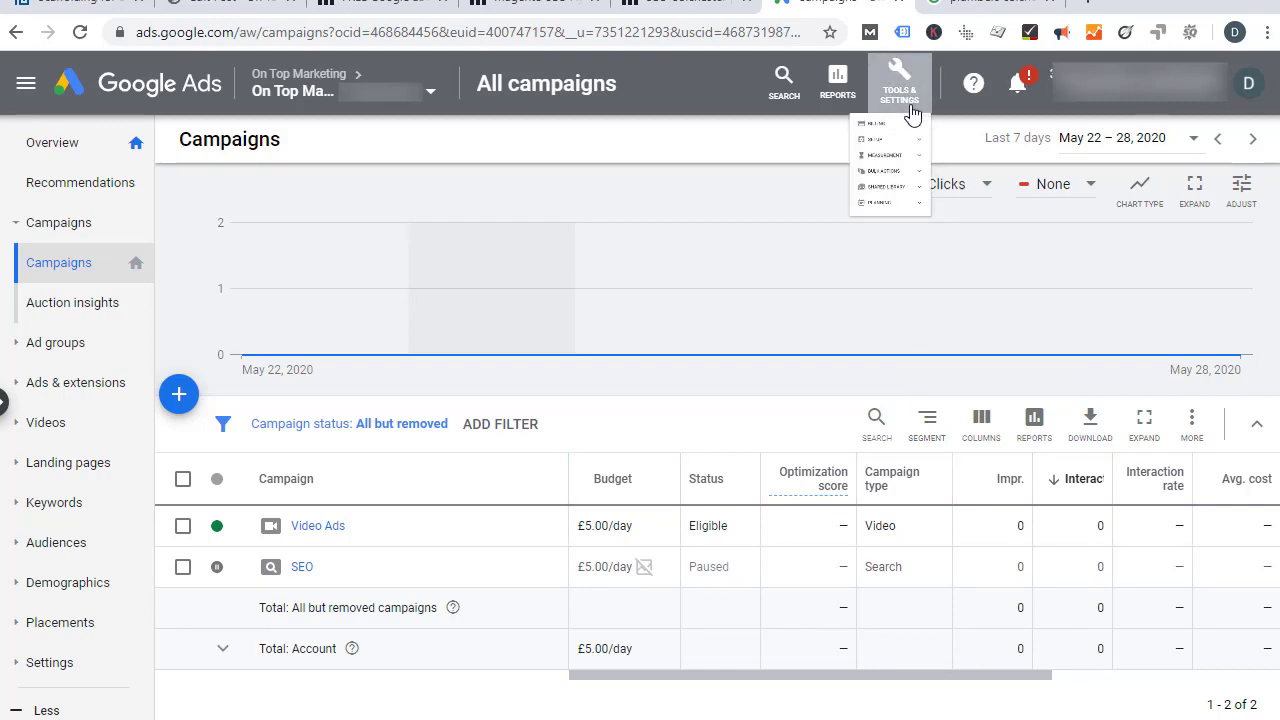
left_click(852, 395)
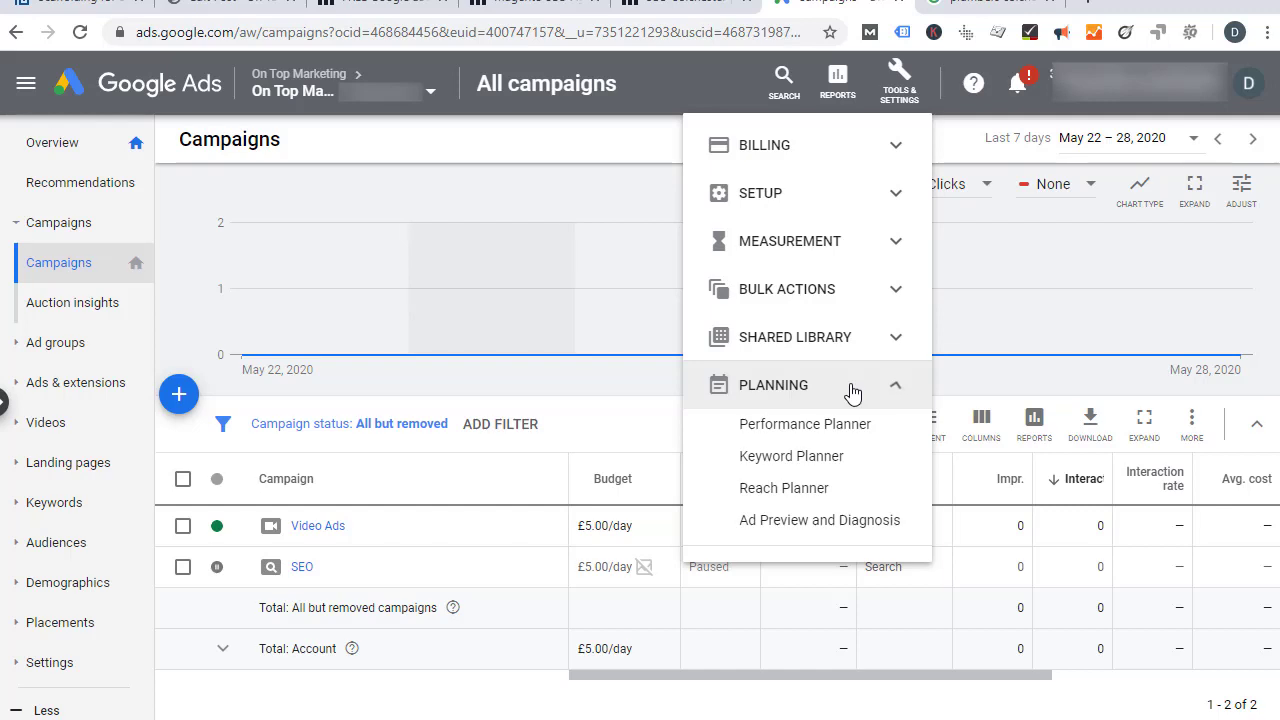
left_click(830, 520)
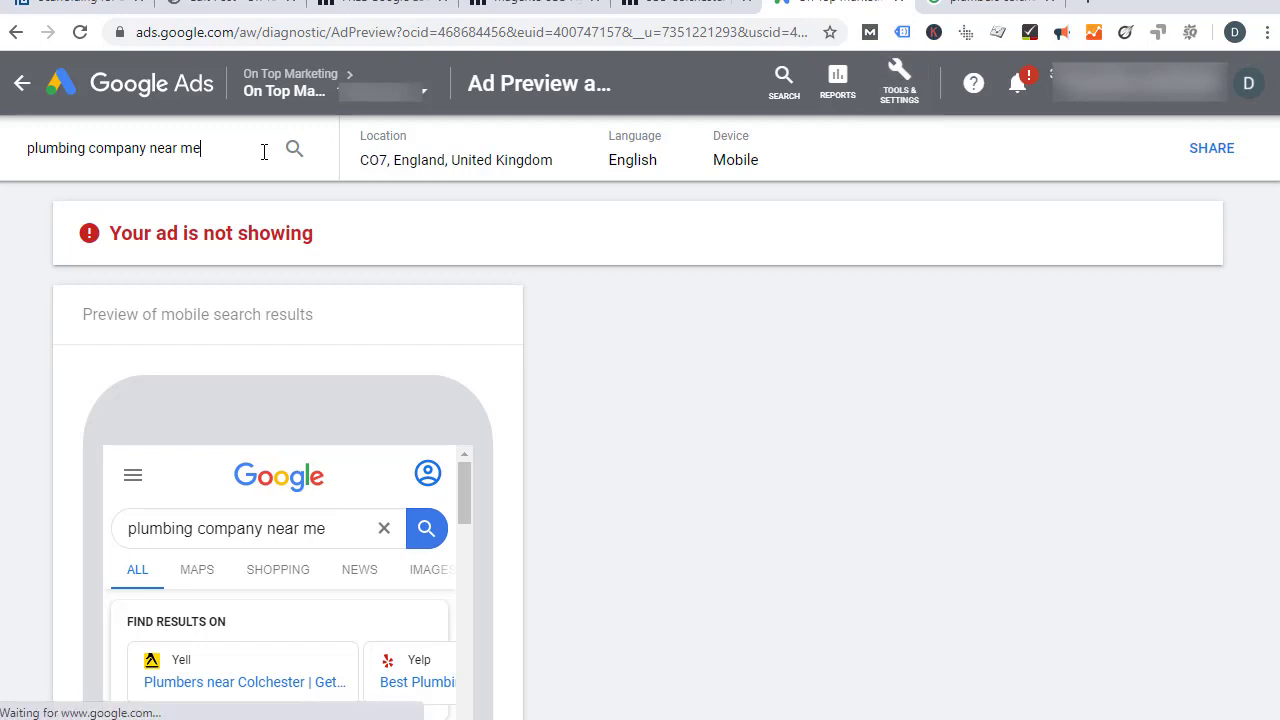
left_click_drag(266, 149, 40, 165)
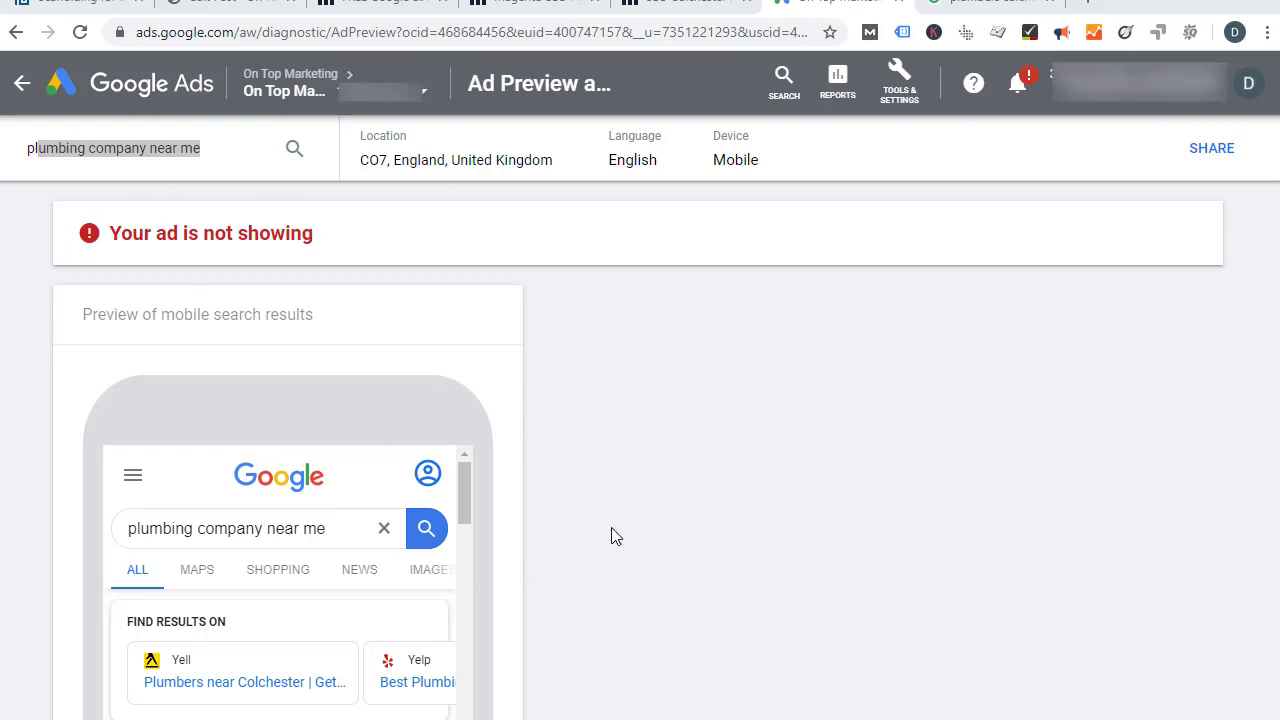
- Set the preview location to Colchester, England, United Kingdom and the device to Desktop
left_click(255, 165)
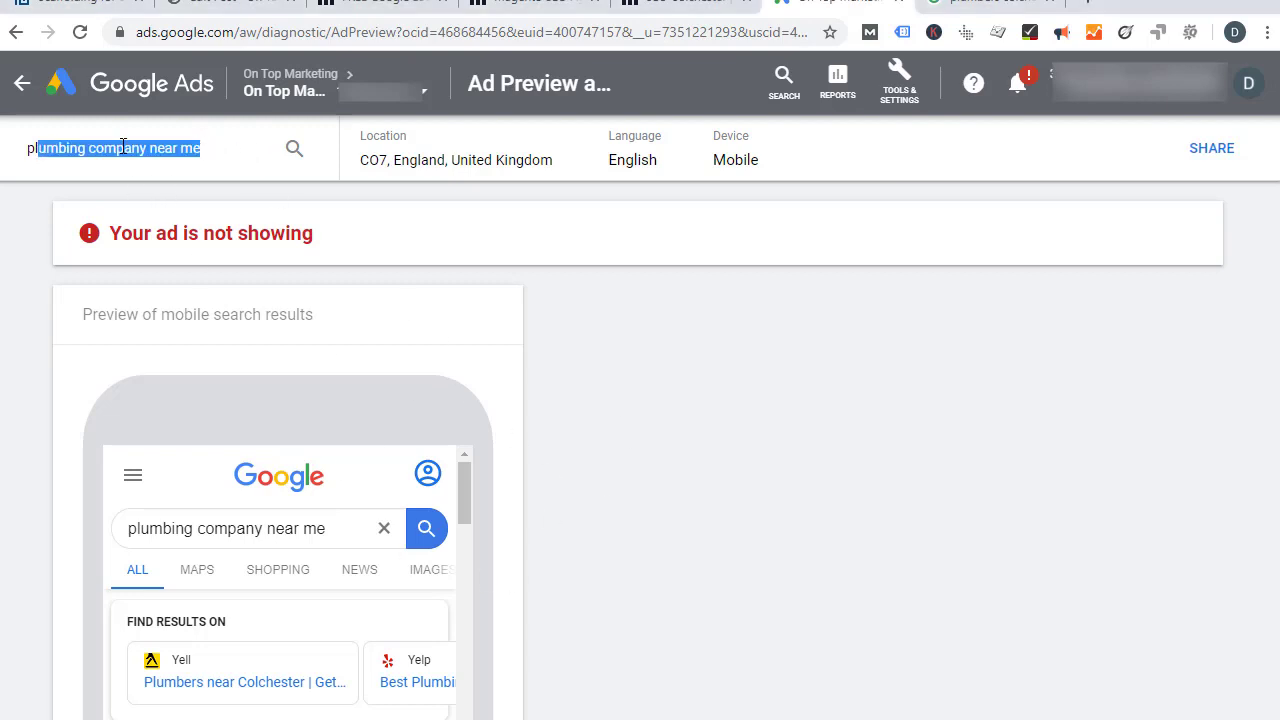
left_click(425, 161)
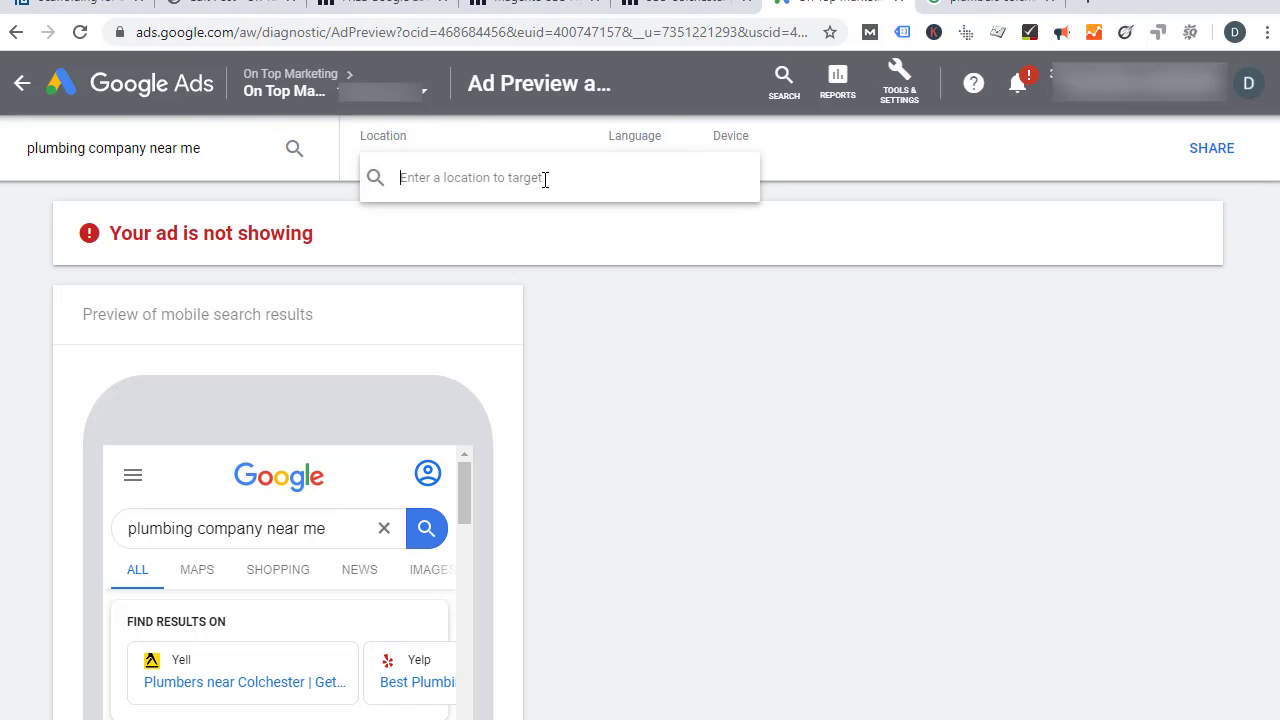
type("colchester")
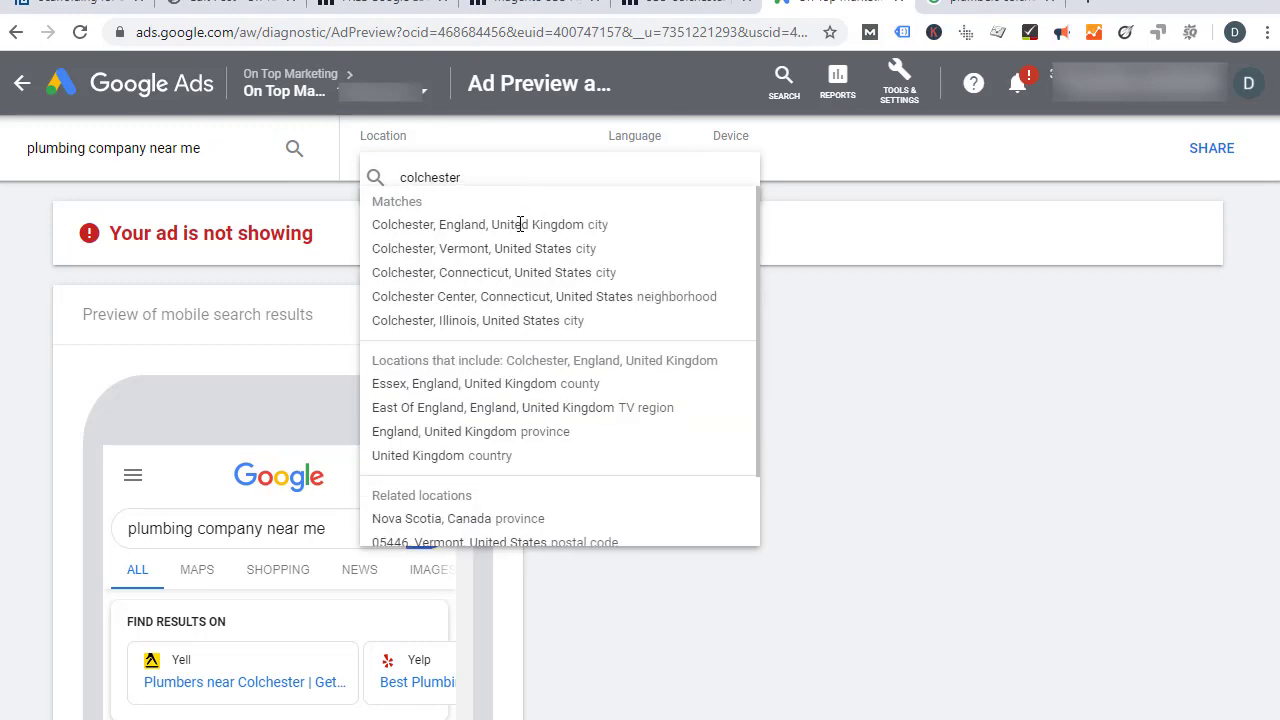
left_click(520, 224)
left_click(726, 177)
left_click(824, 183)
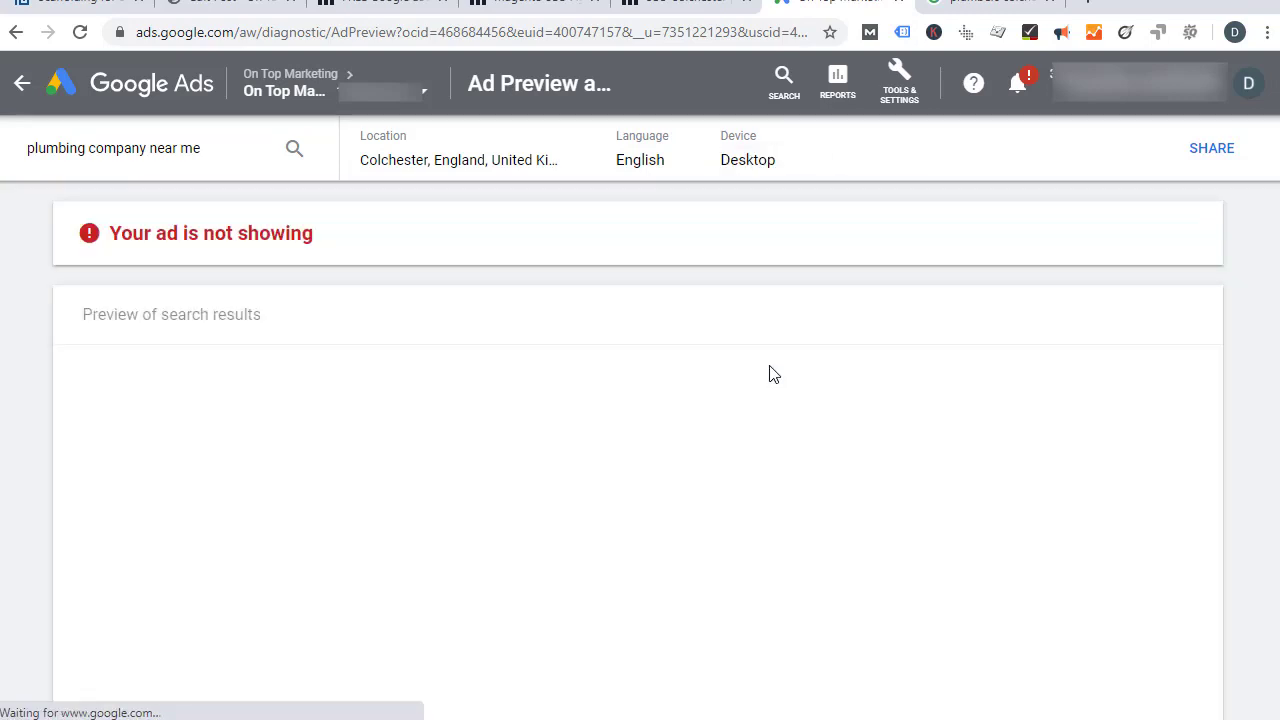
- Change the preview location from Colchester to Norwich, England, United Kingdom
scroll(709, 343, "down", 7)
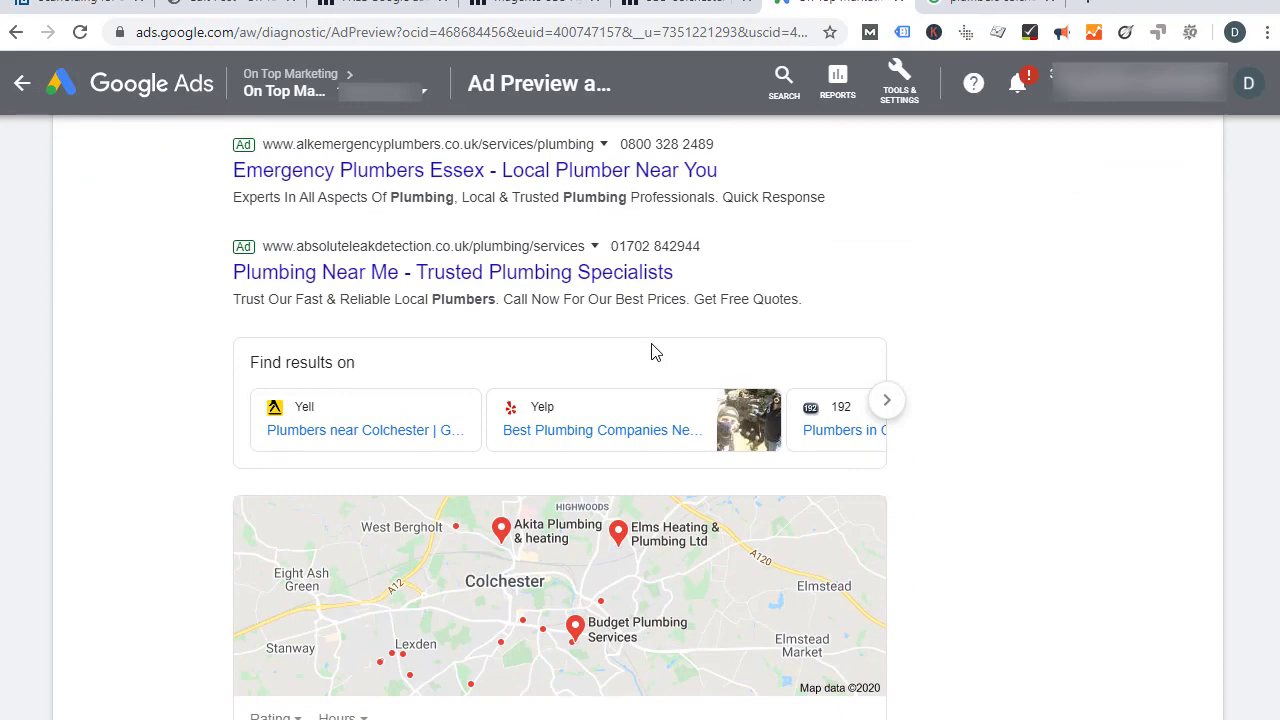
scroll(655, 352, "up", 5)
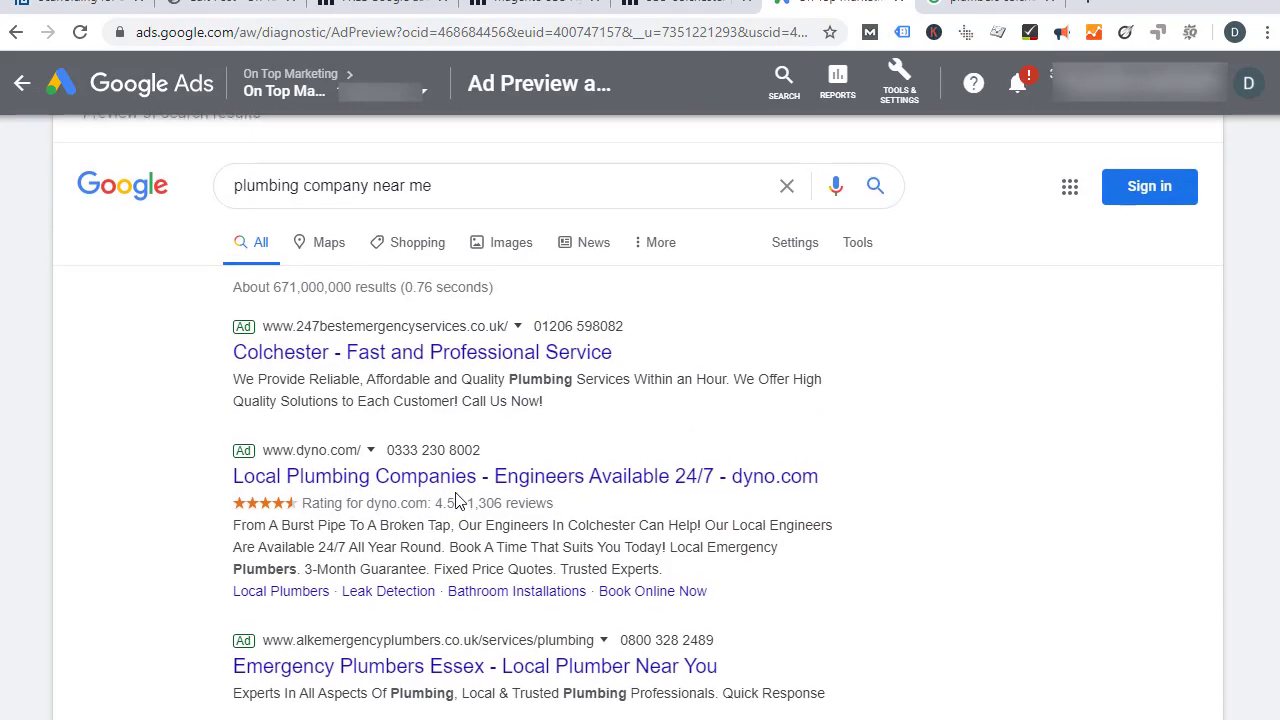
scroll(455, 500, "down", 15)
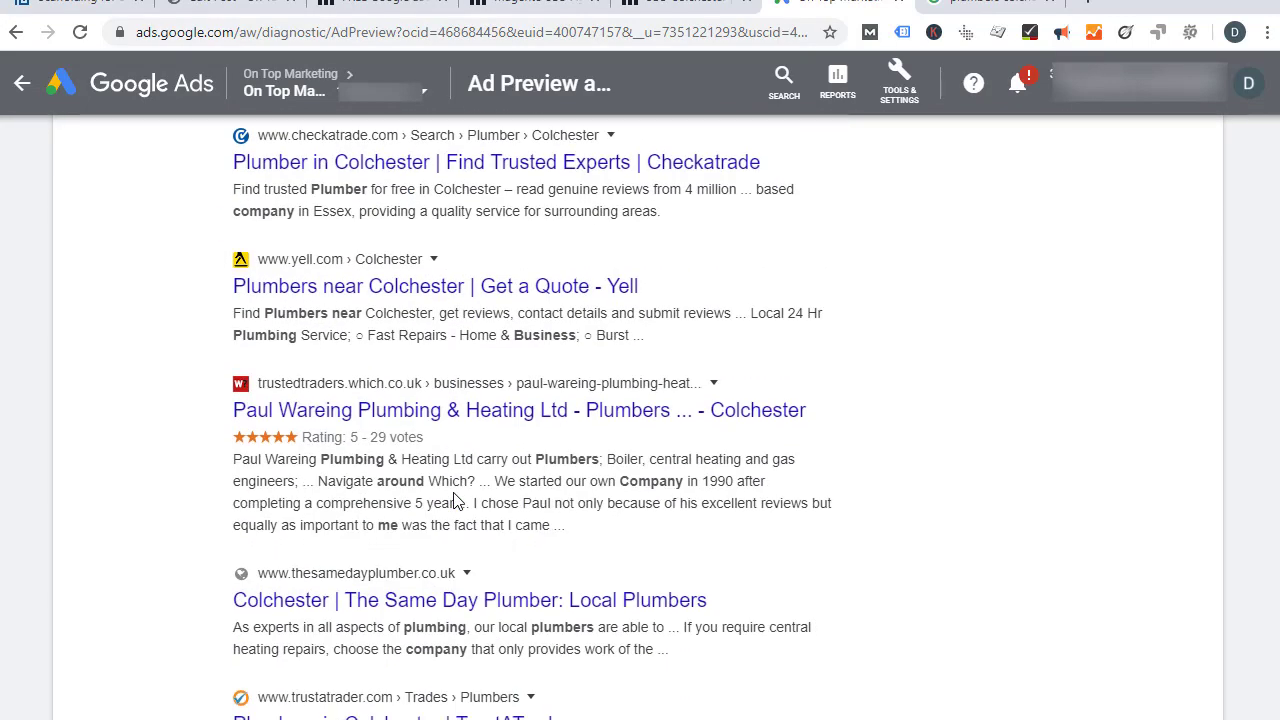
scroll(455, 500, "down", 3)
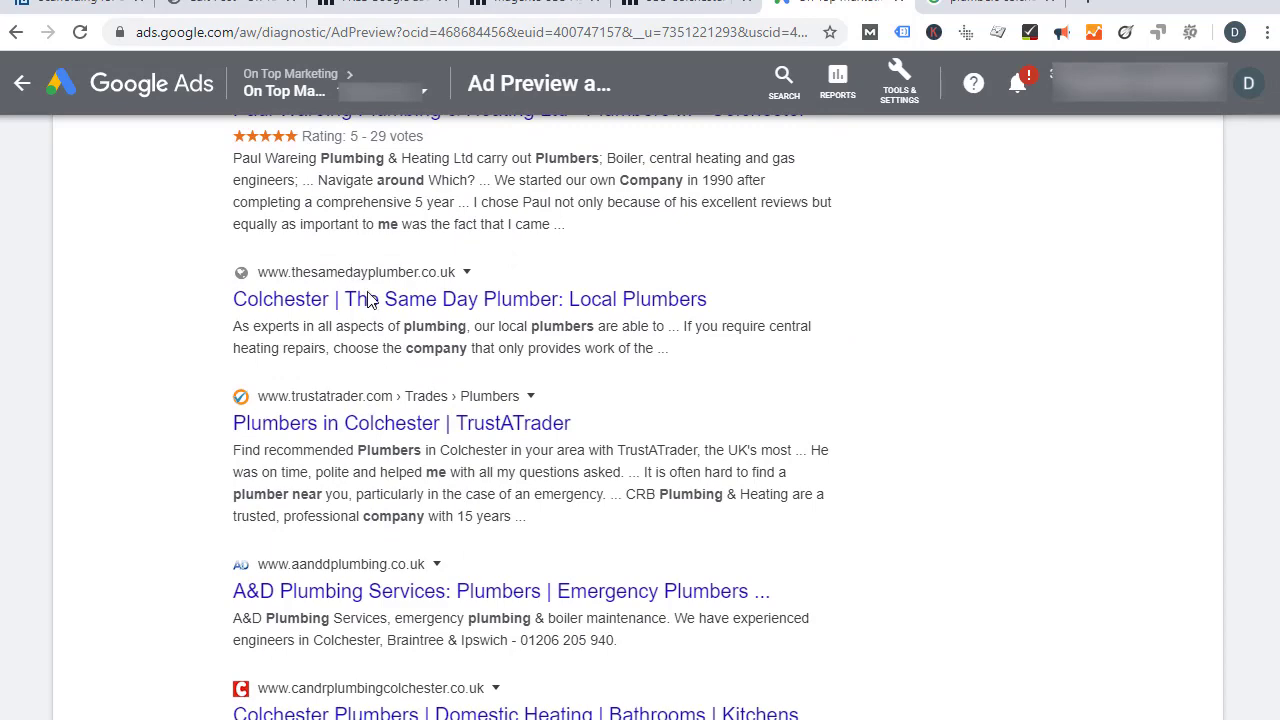
scroll(625, 313, "down", 1)
scroll(625, 350, "down", 5)
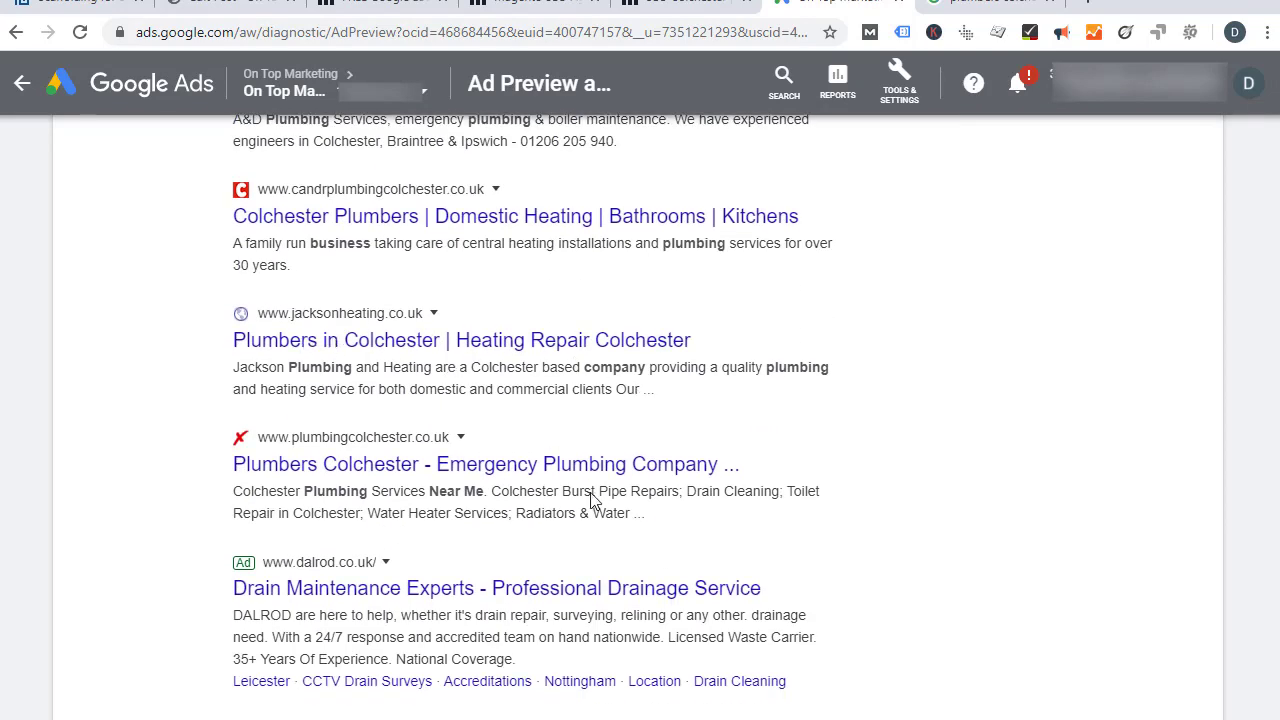
scroll(686, 409, "up", 15)
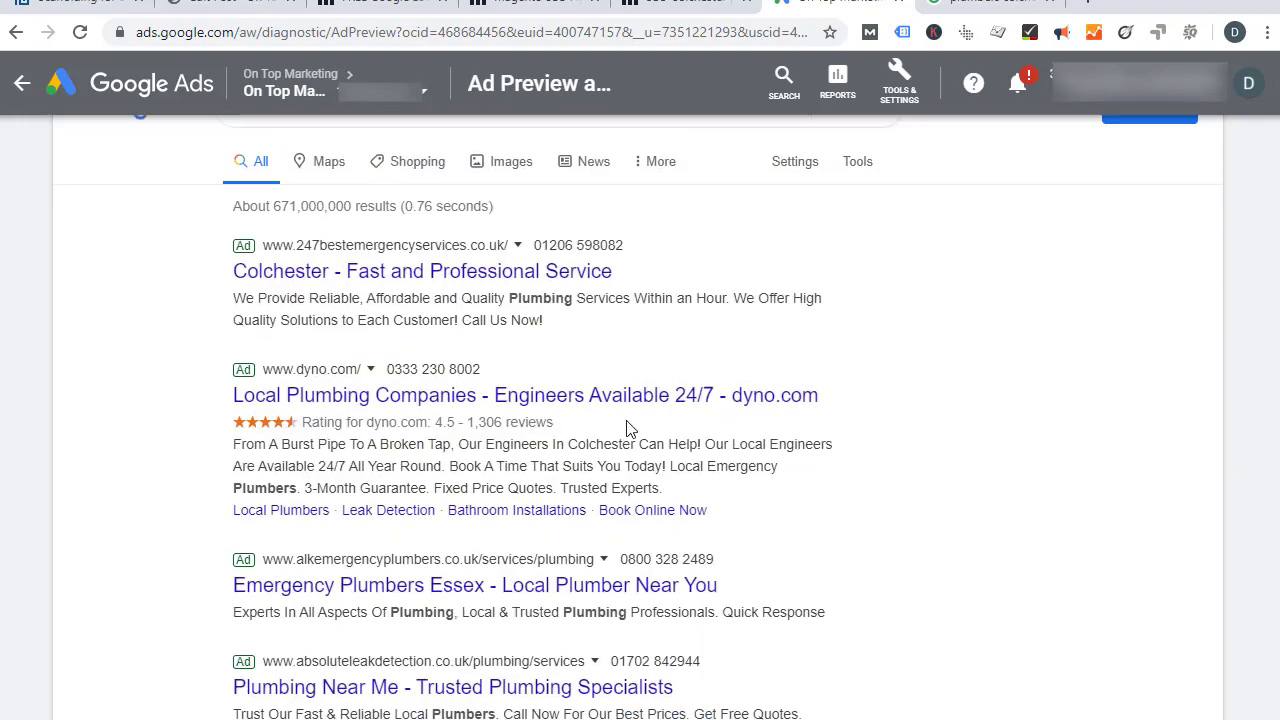
scroll(628, 428, "up", 3)
left_click(389, 172)
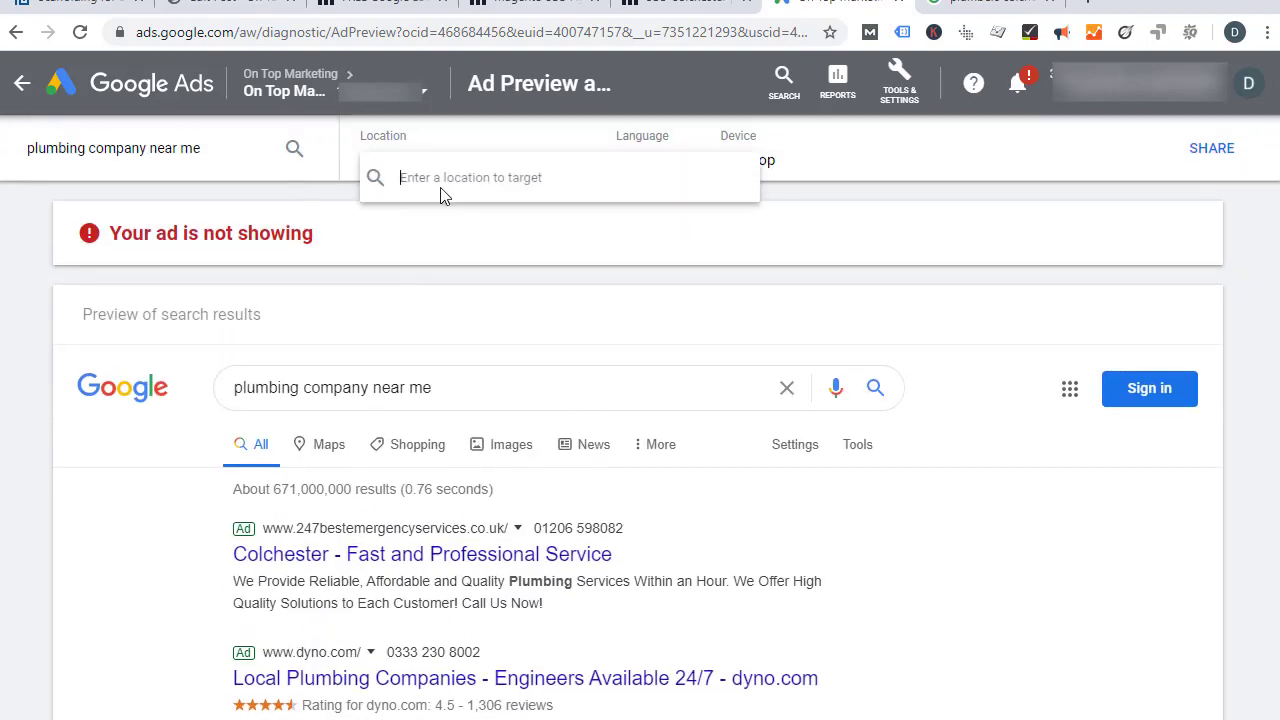
type("no")
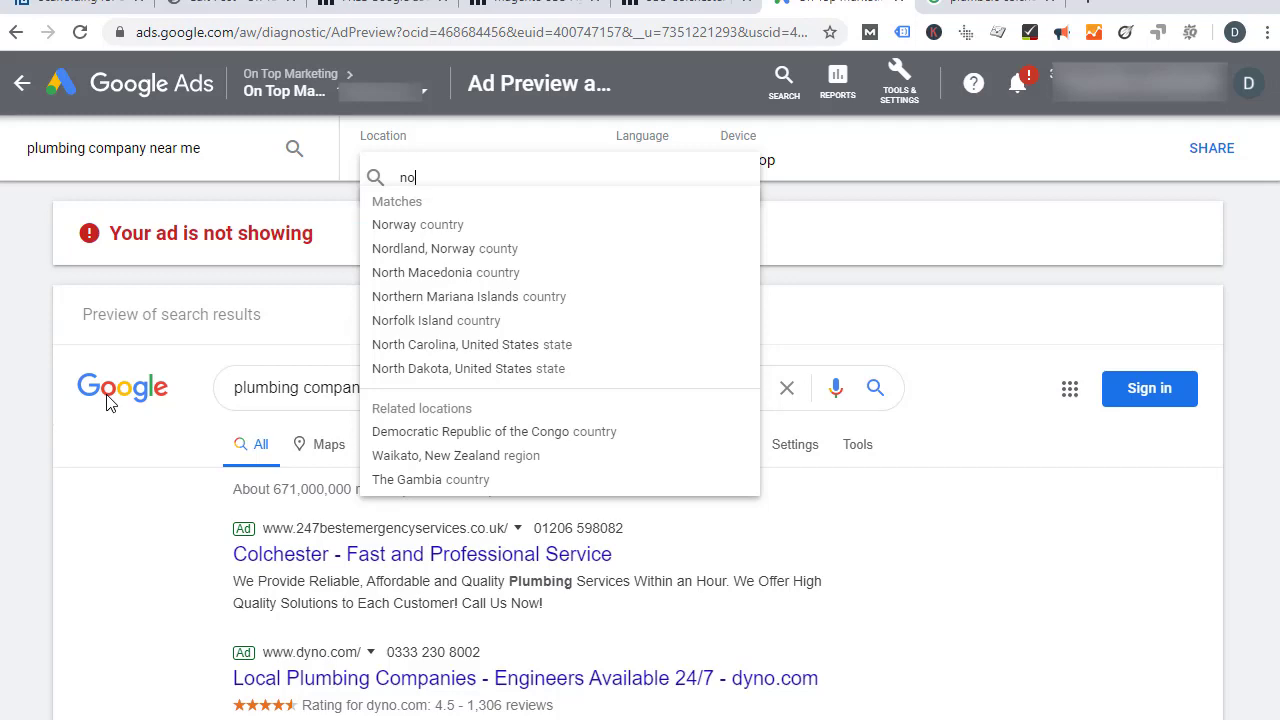
type("rwich")
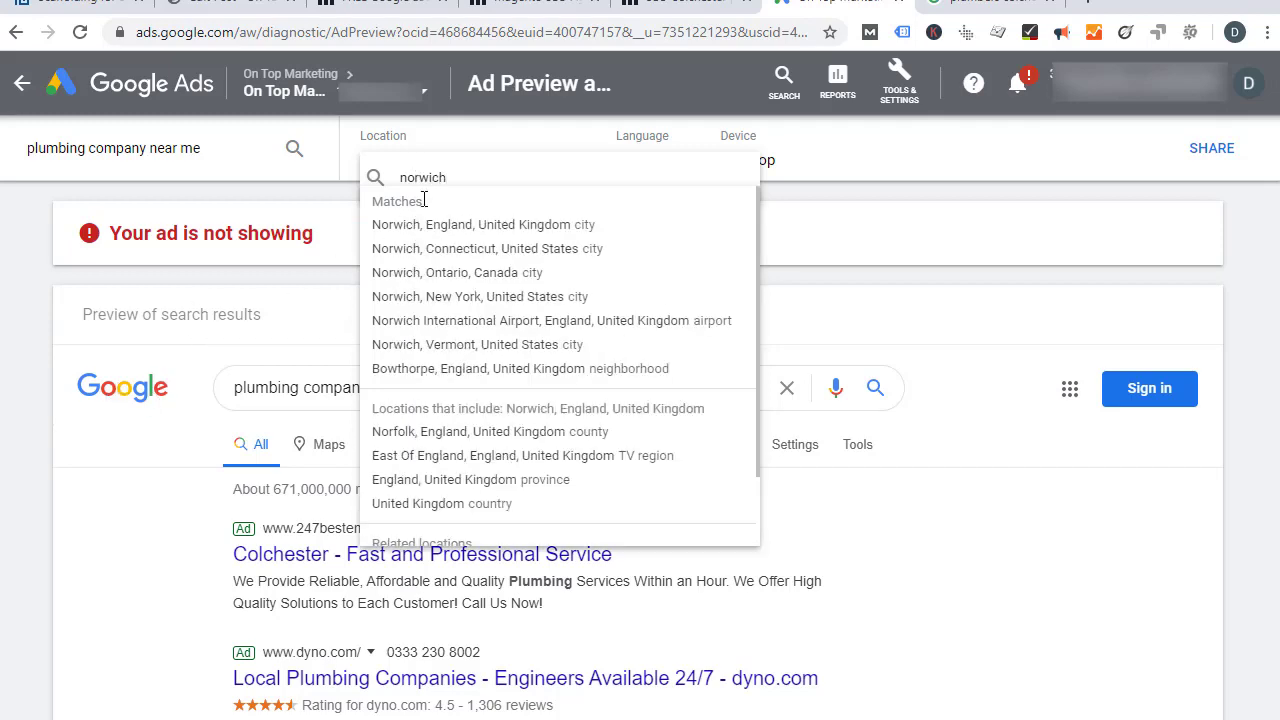
left_click(428, 220)
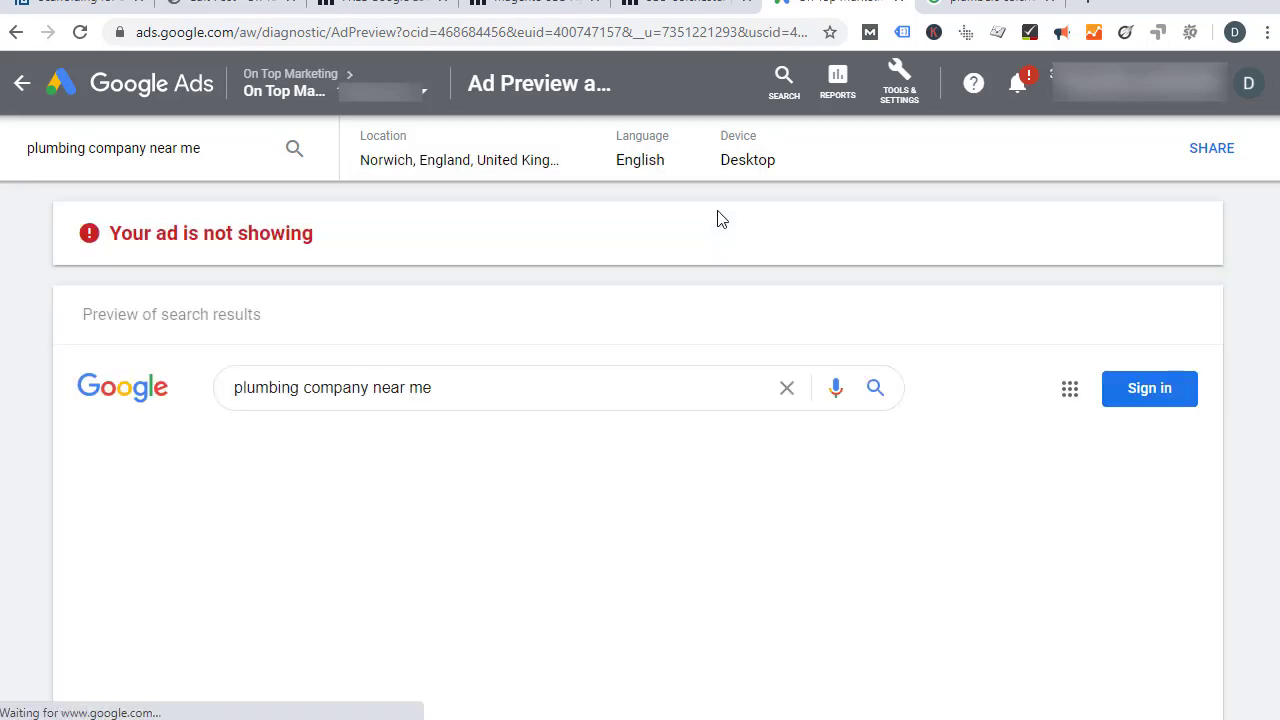
scroll(810, 397, "down", 10)
scroll(810, 397, "down", 10)
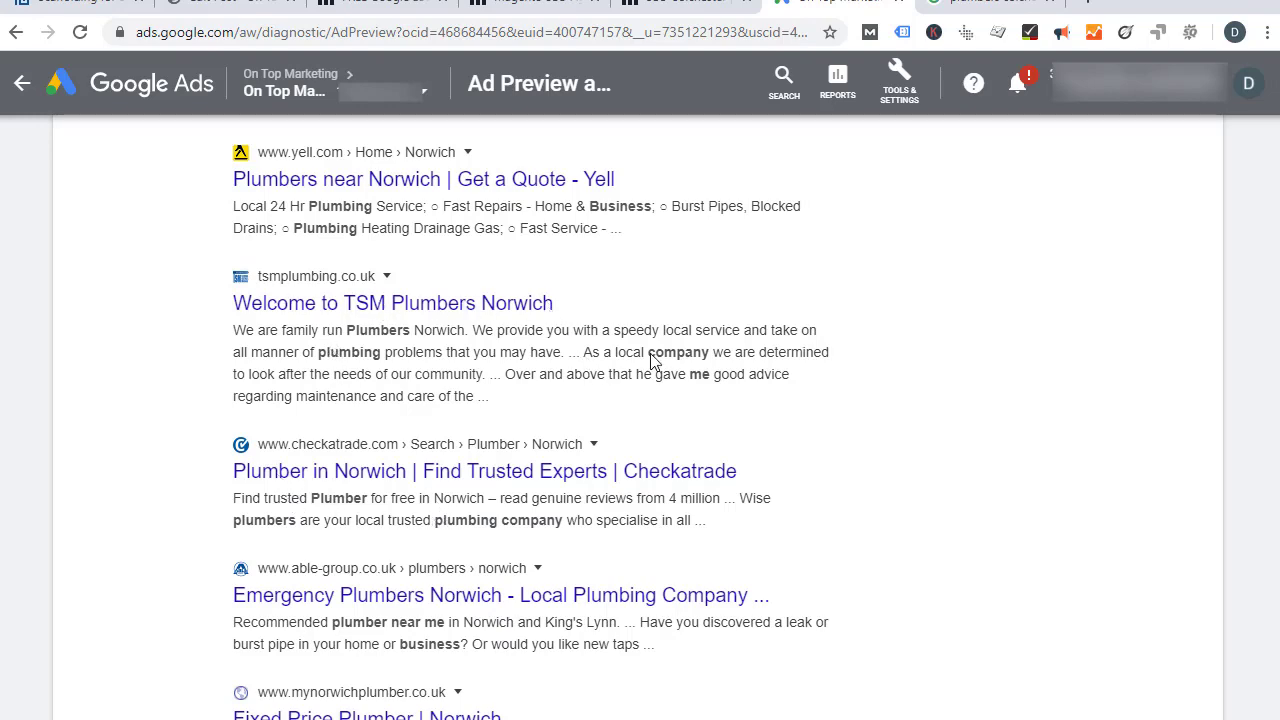
scroll(651, 363, "up", 15)
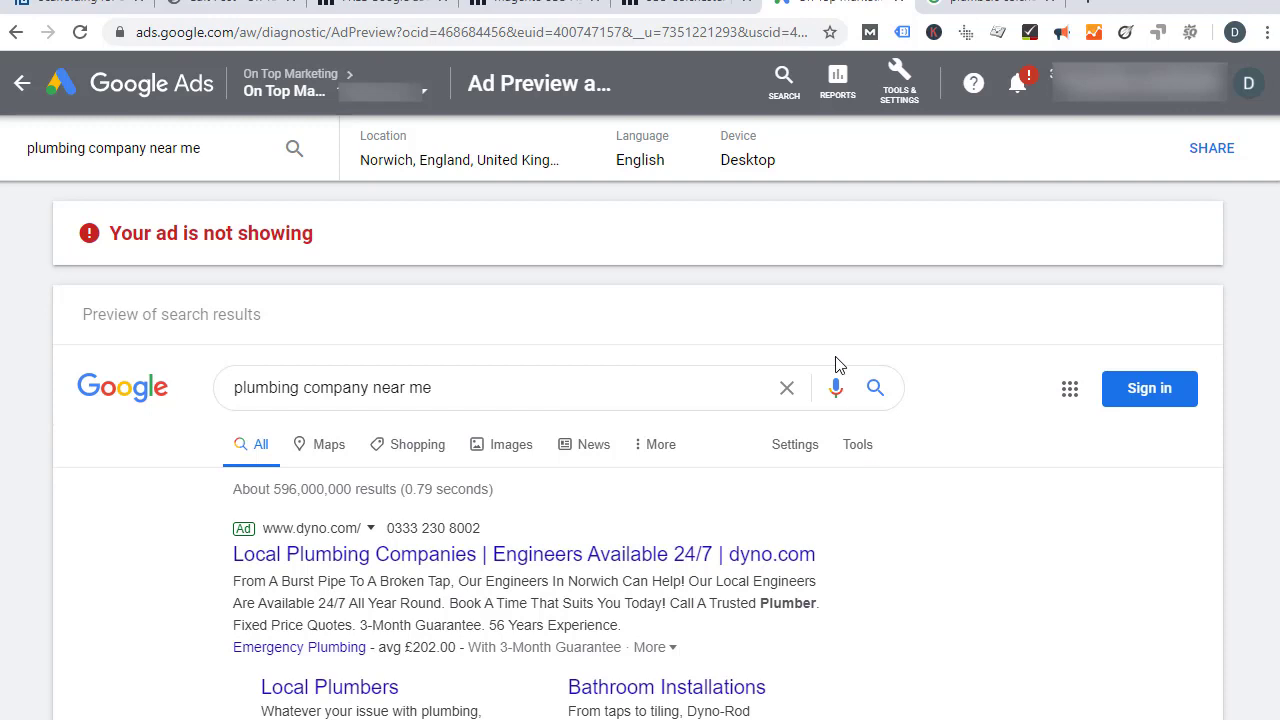
scroll(630, 466, "down", 1)
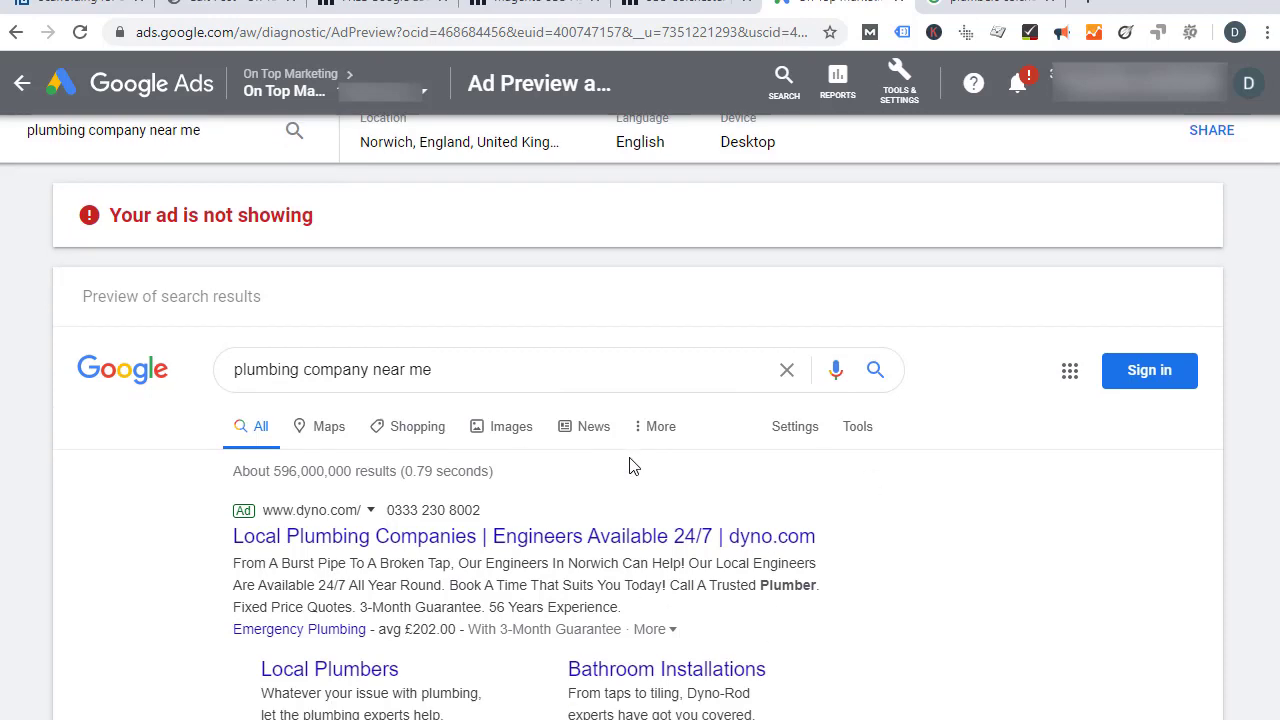
scroll(630, 466, "down", 3)
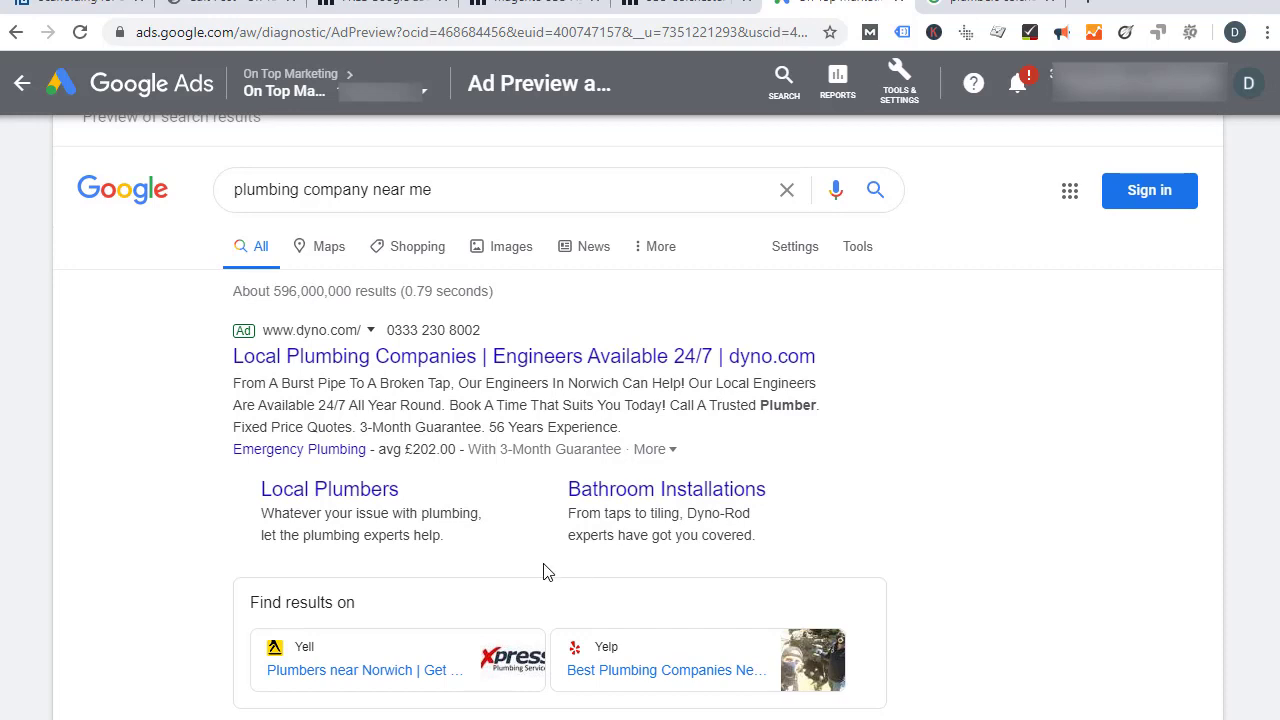
scroll(543, 571, "up", 2)
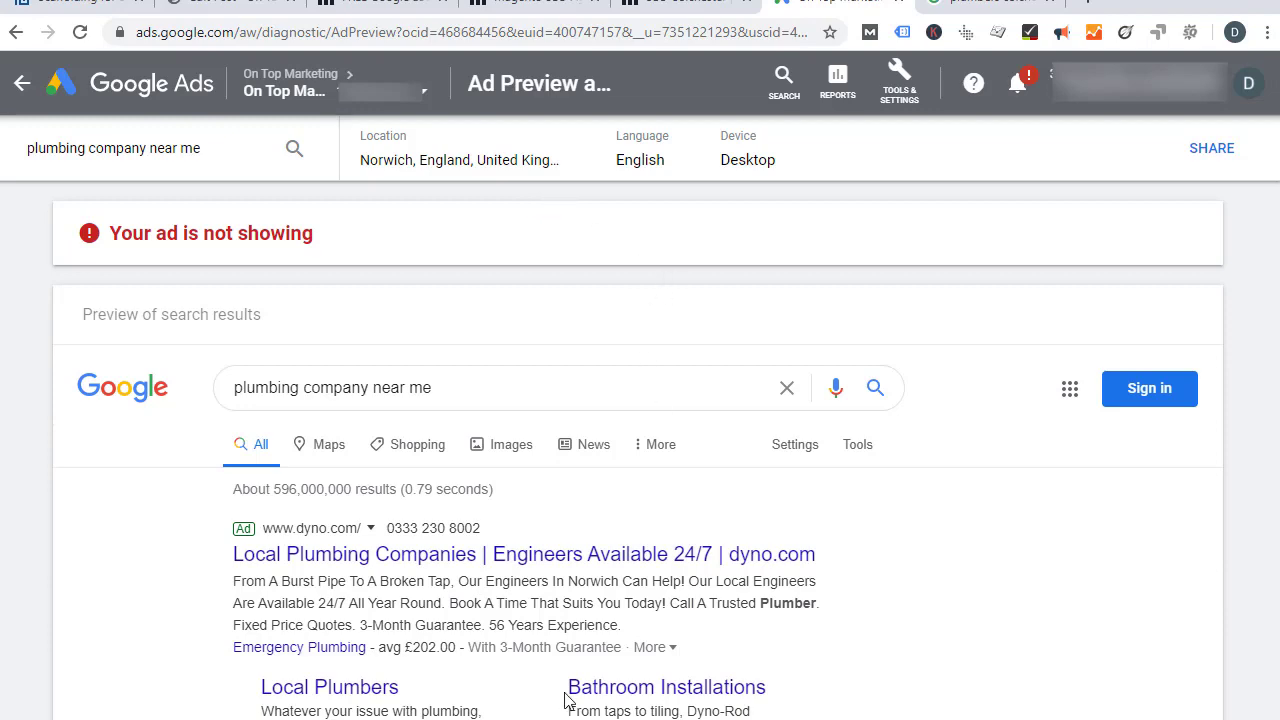
scroll(979, 527, "down", 1)
scroll(950, 528, "down", 5)
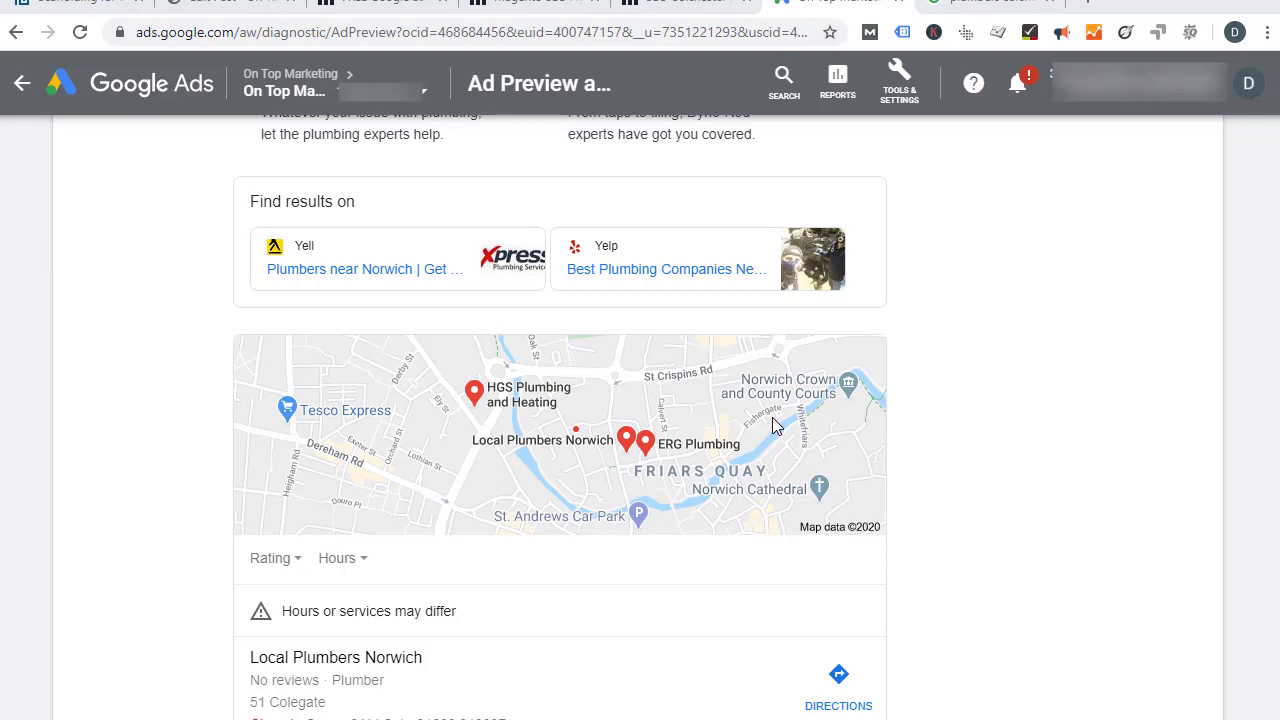
scroll(1263, 323, "down", 4)
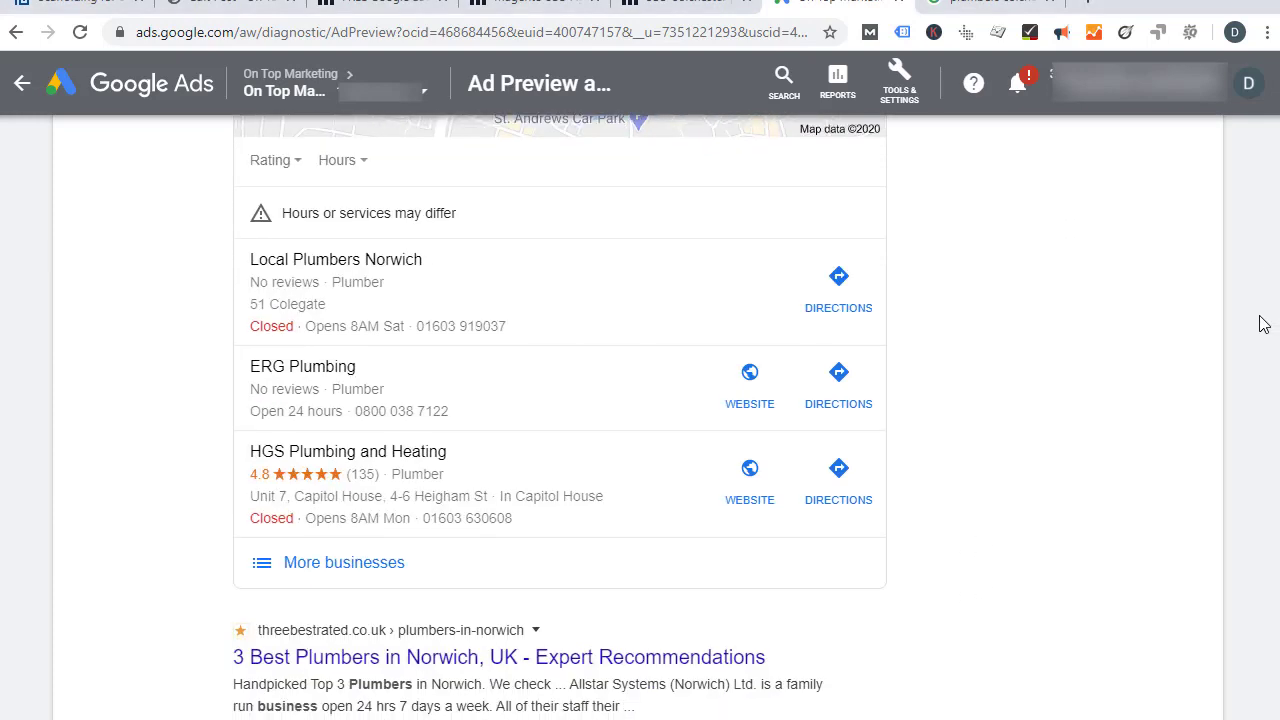
scroll(1255, 340, "down", 2)
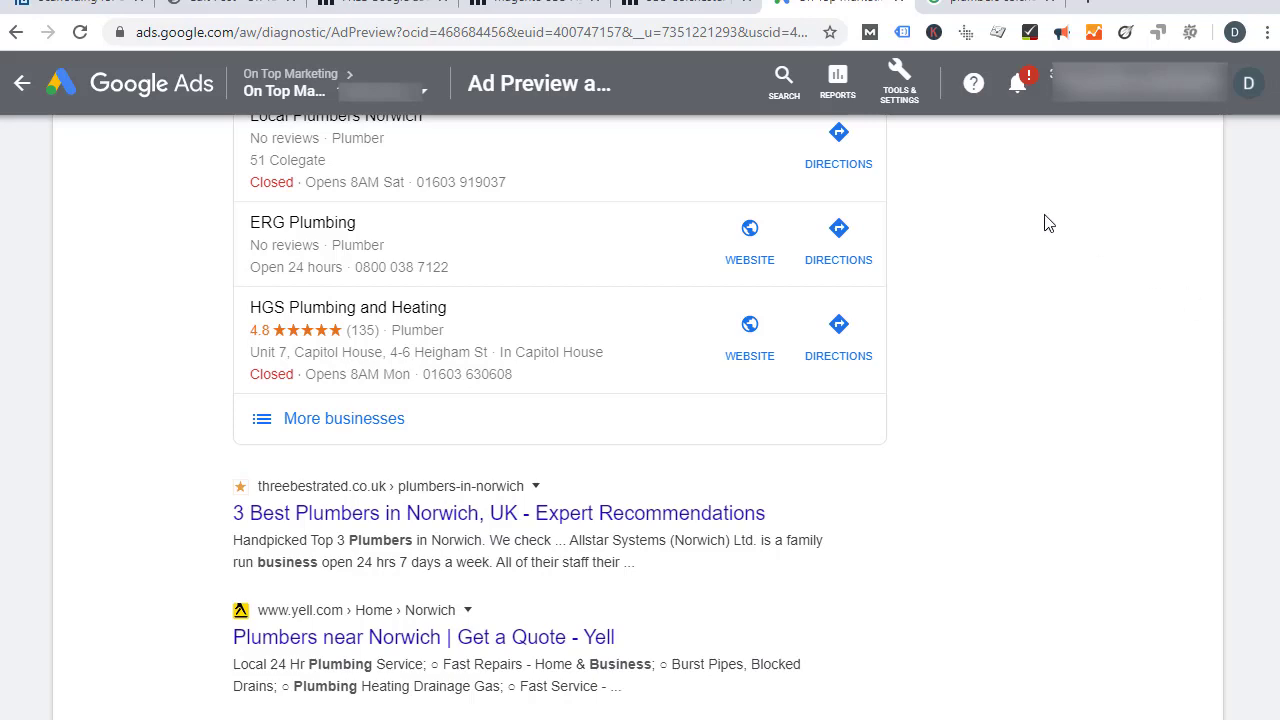
scroll(695, 494, "up", 10)
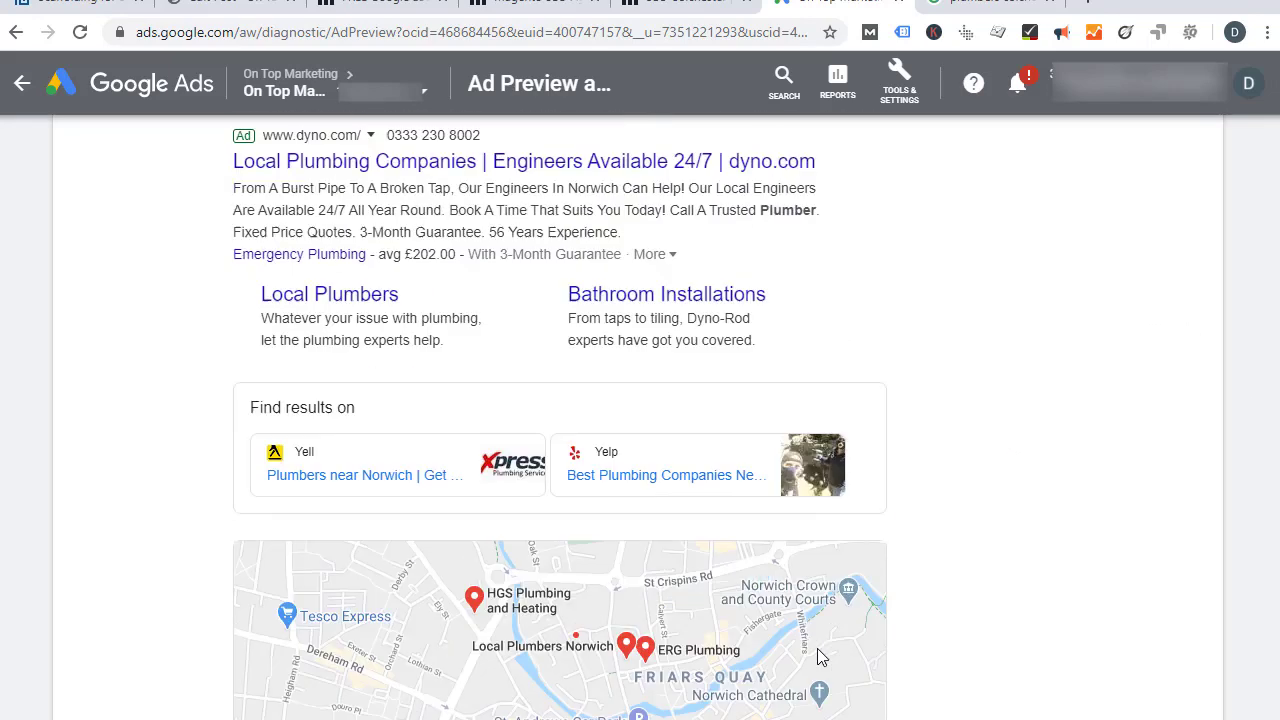
scroll(754, 541, "down", 1)
scroll(754, 541, "up", 1)
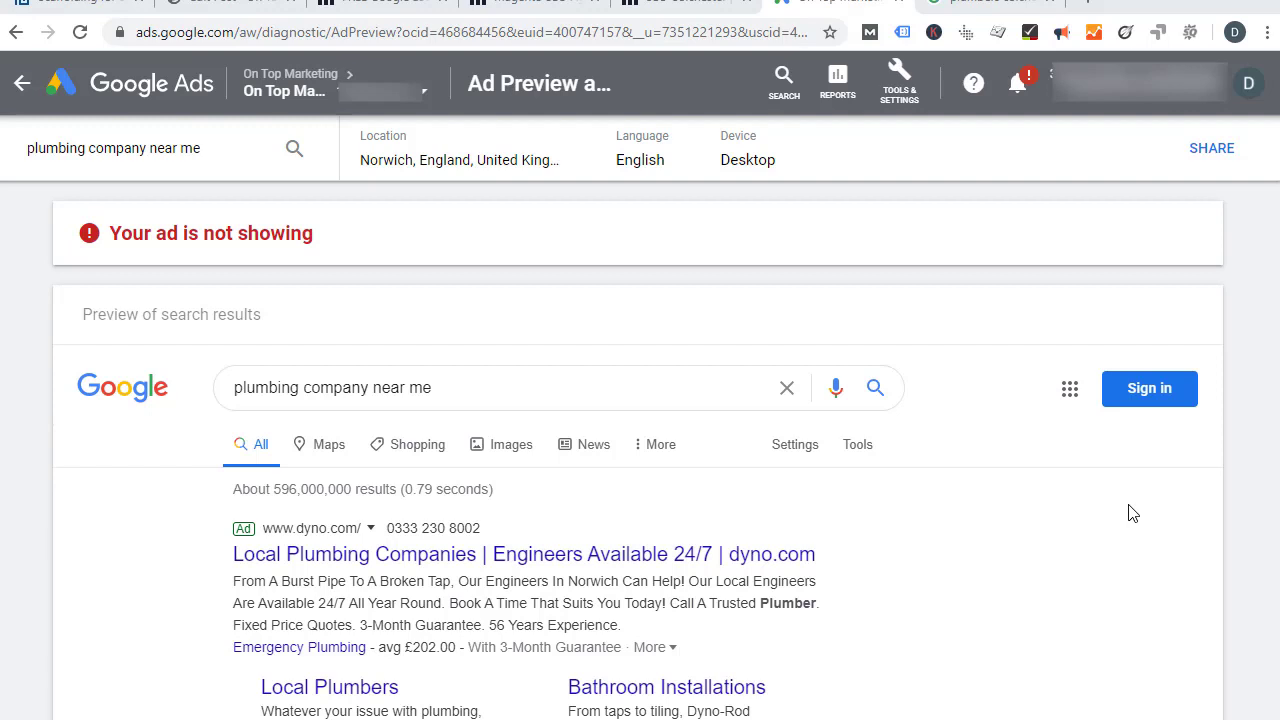
- Replace 'near me' with 'norwich' so the preview runs 'plumbing company norwich'
left_click_drag(150, 147, 201, 149)
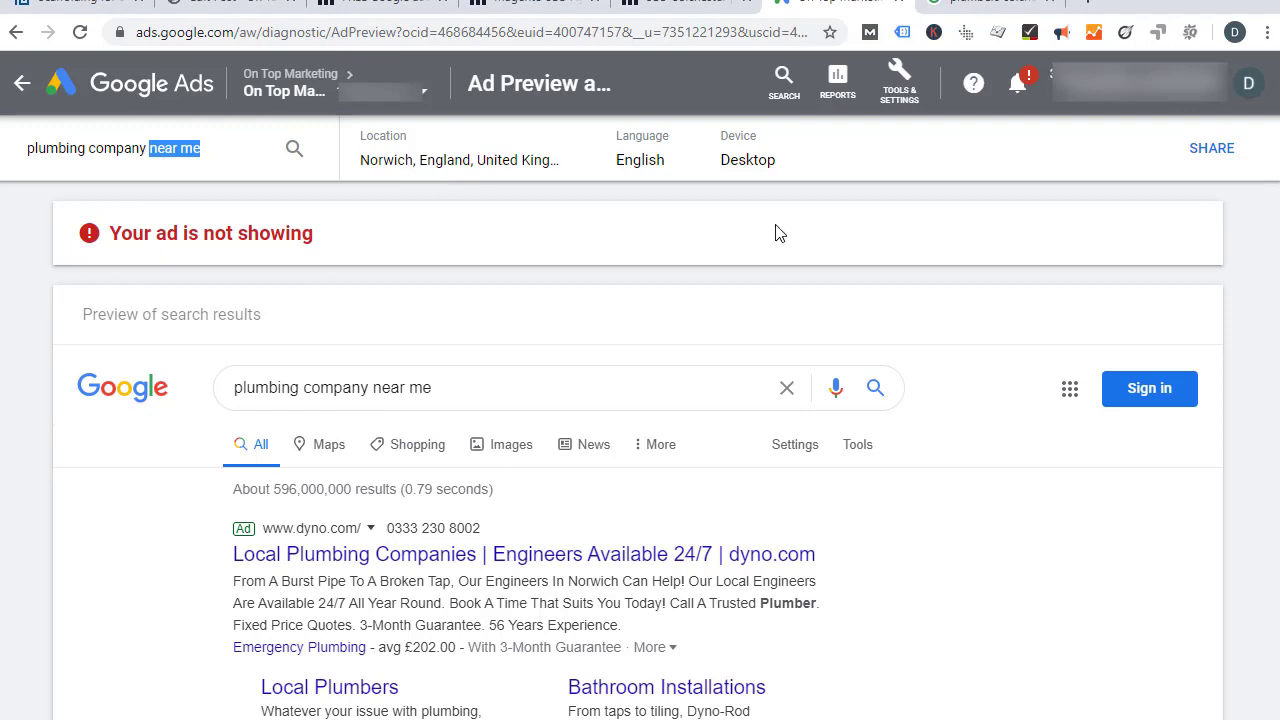
type("norwic")
key("BackSpace")
key("BackSpace")
type("ich")
key("Return")
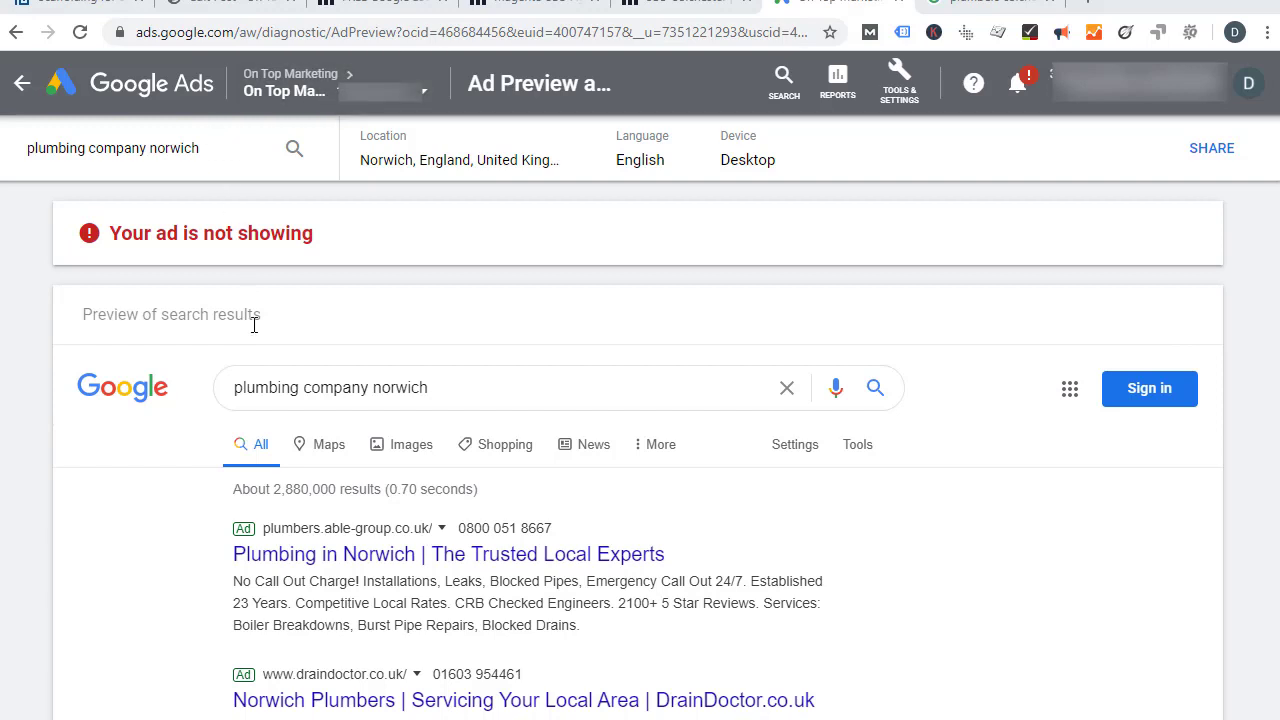
- Delete 'norwich' from the preview query, leaving 'plumbing company'
double_click(175, 147)
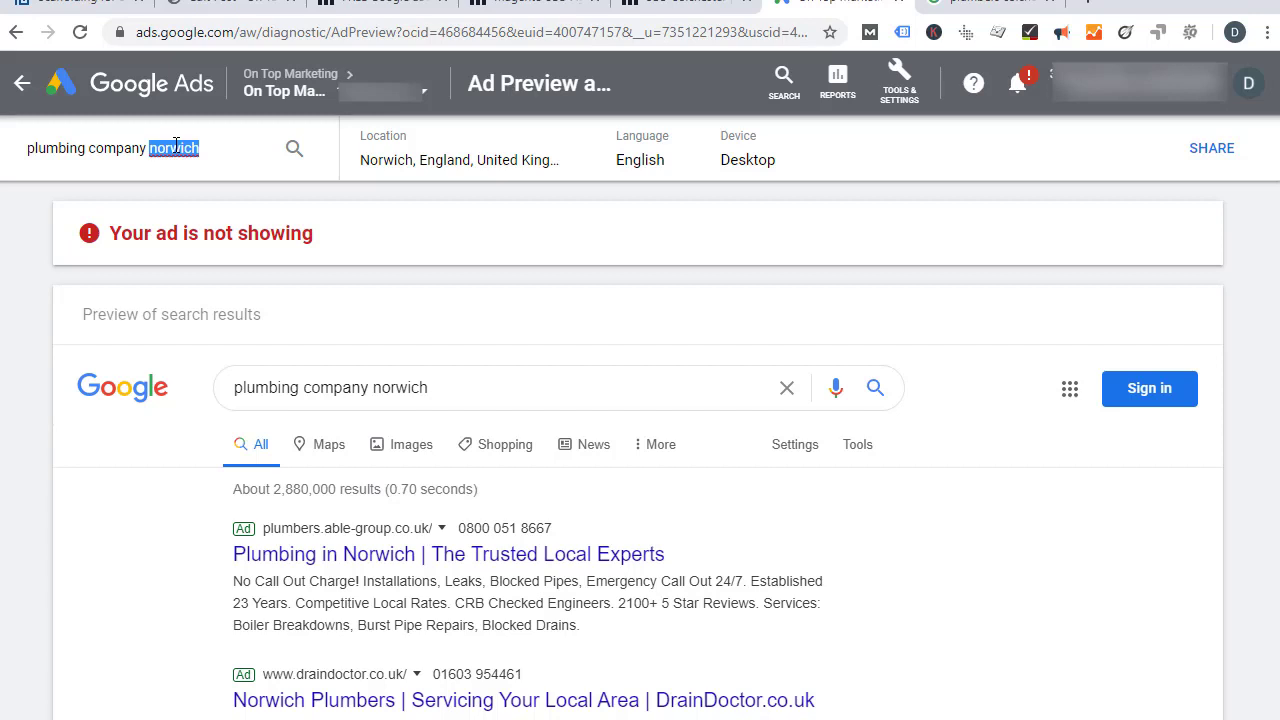
key("BackSpace")
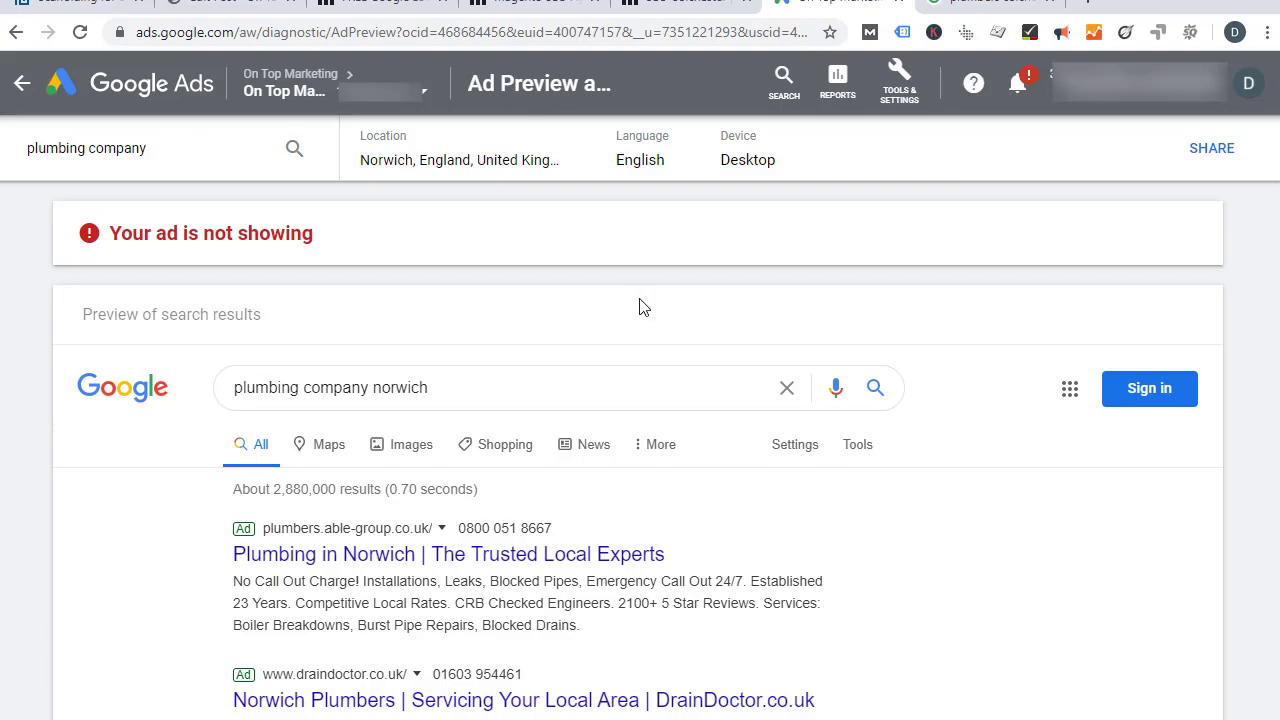
- Scroll through the Norwich 'plumbing company' preview results and return to the top
scroll(535, 563, "down", 5)
scroll(535, 563, "up", 5)
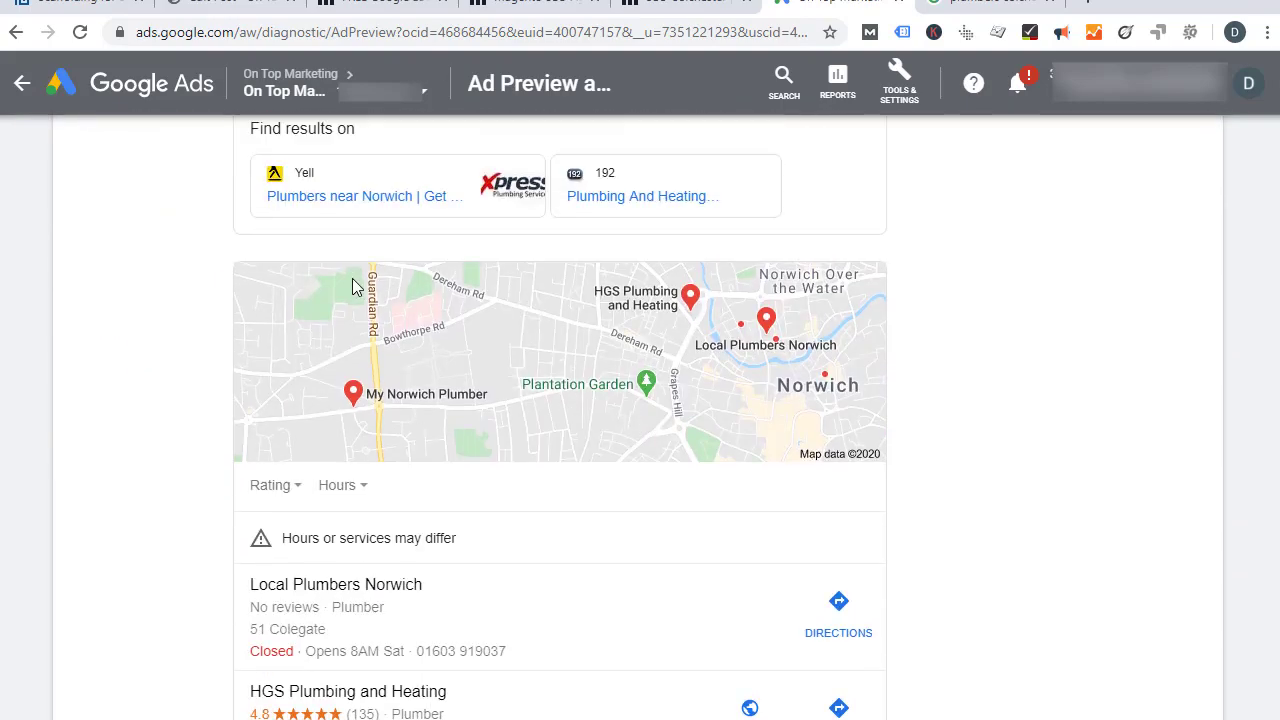
scroll(455, 177, "down", 15)
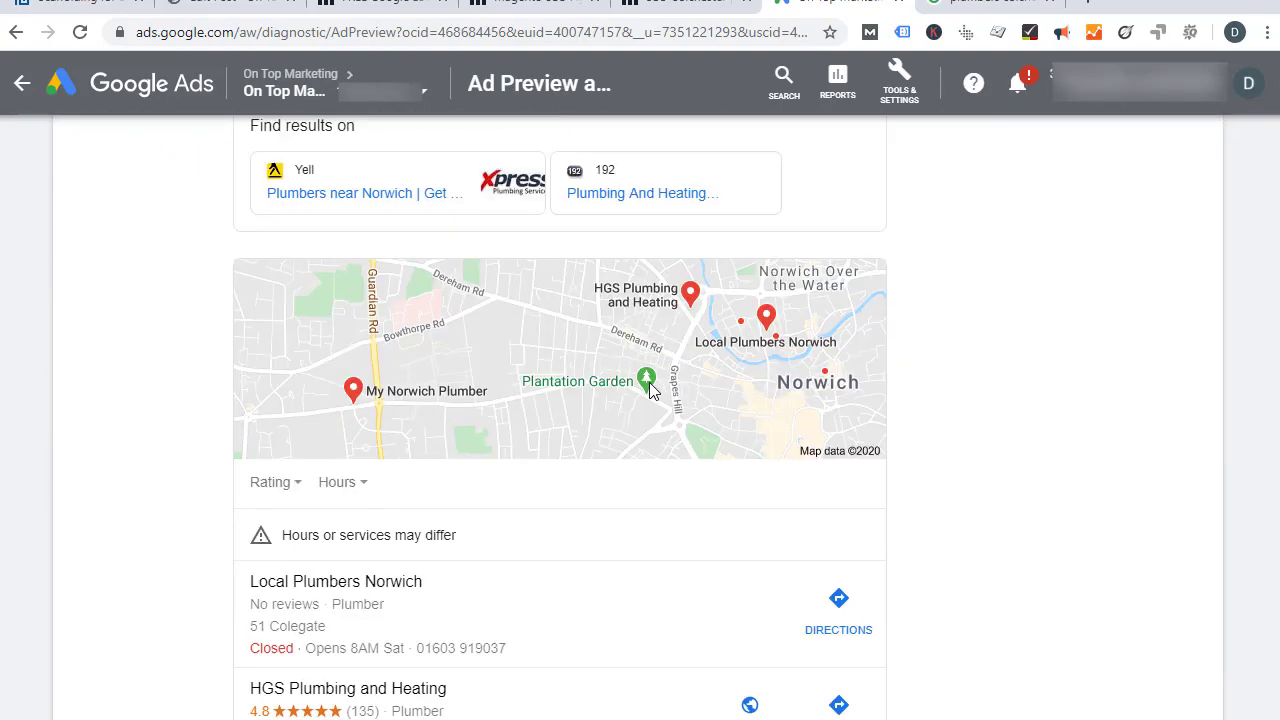
scroll(455, 648, "up", 3)
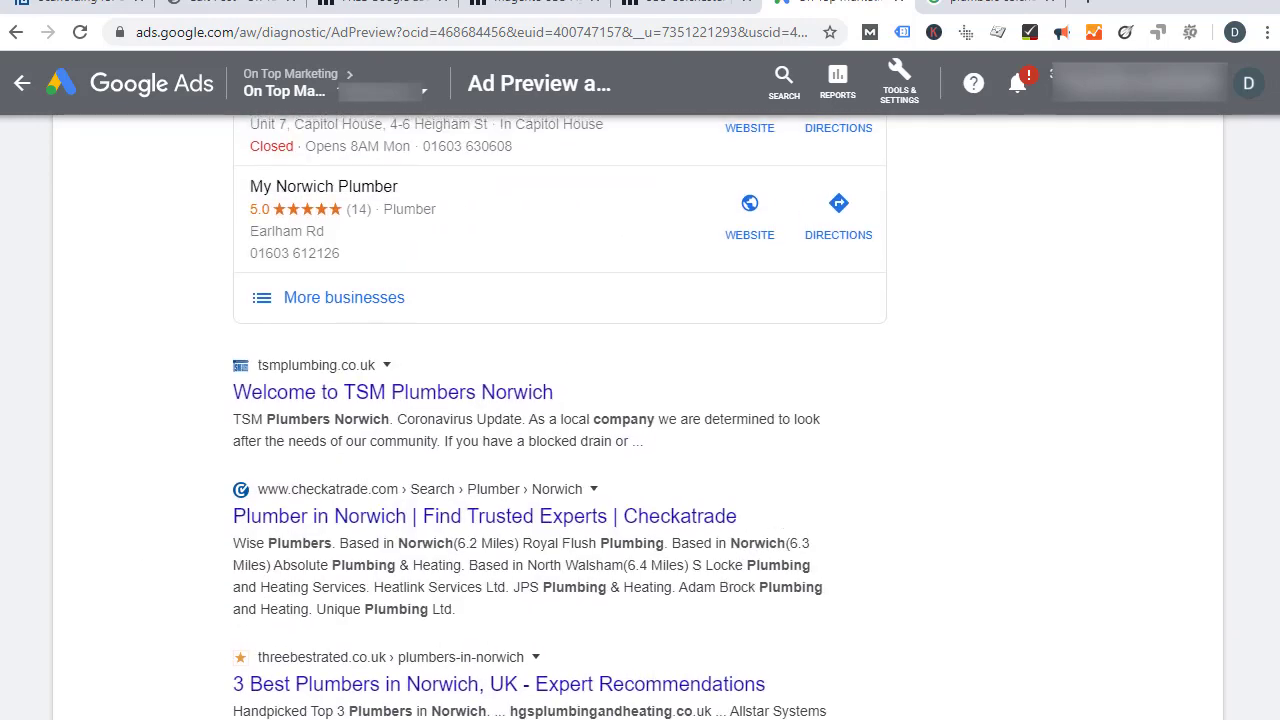
scroll(1144, 535, "up", 12)
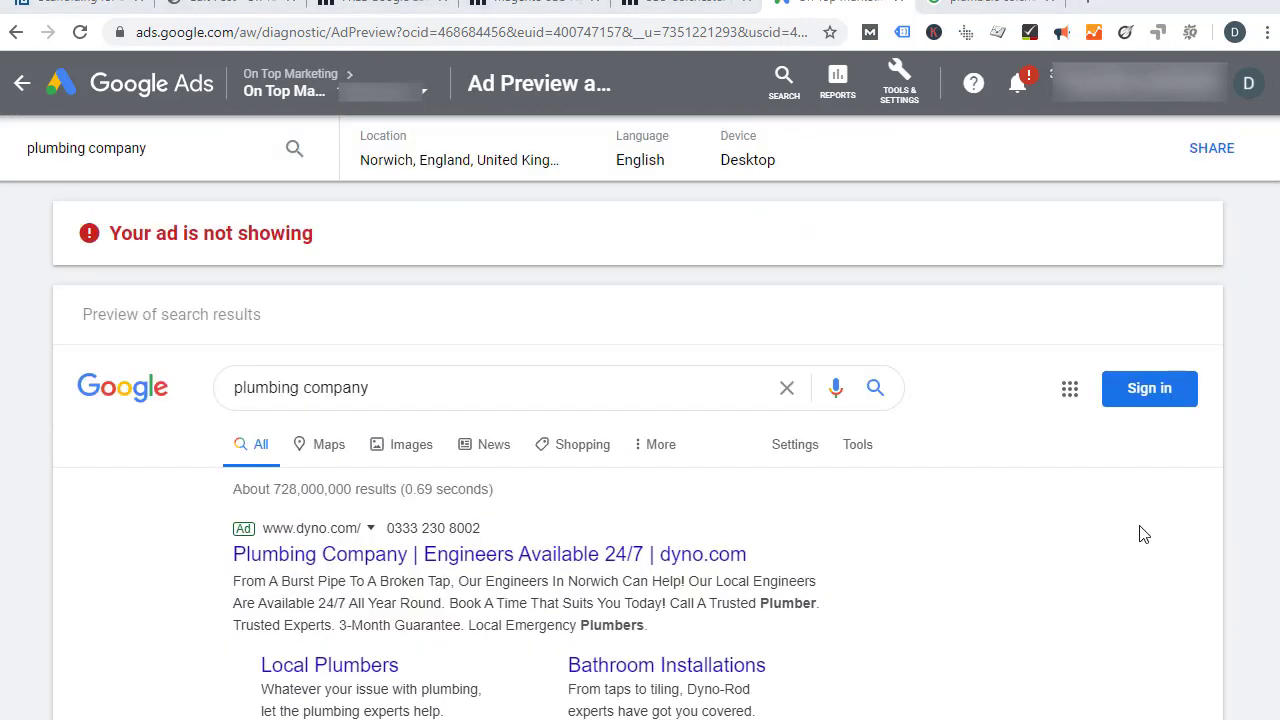